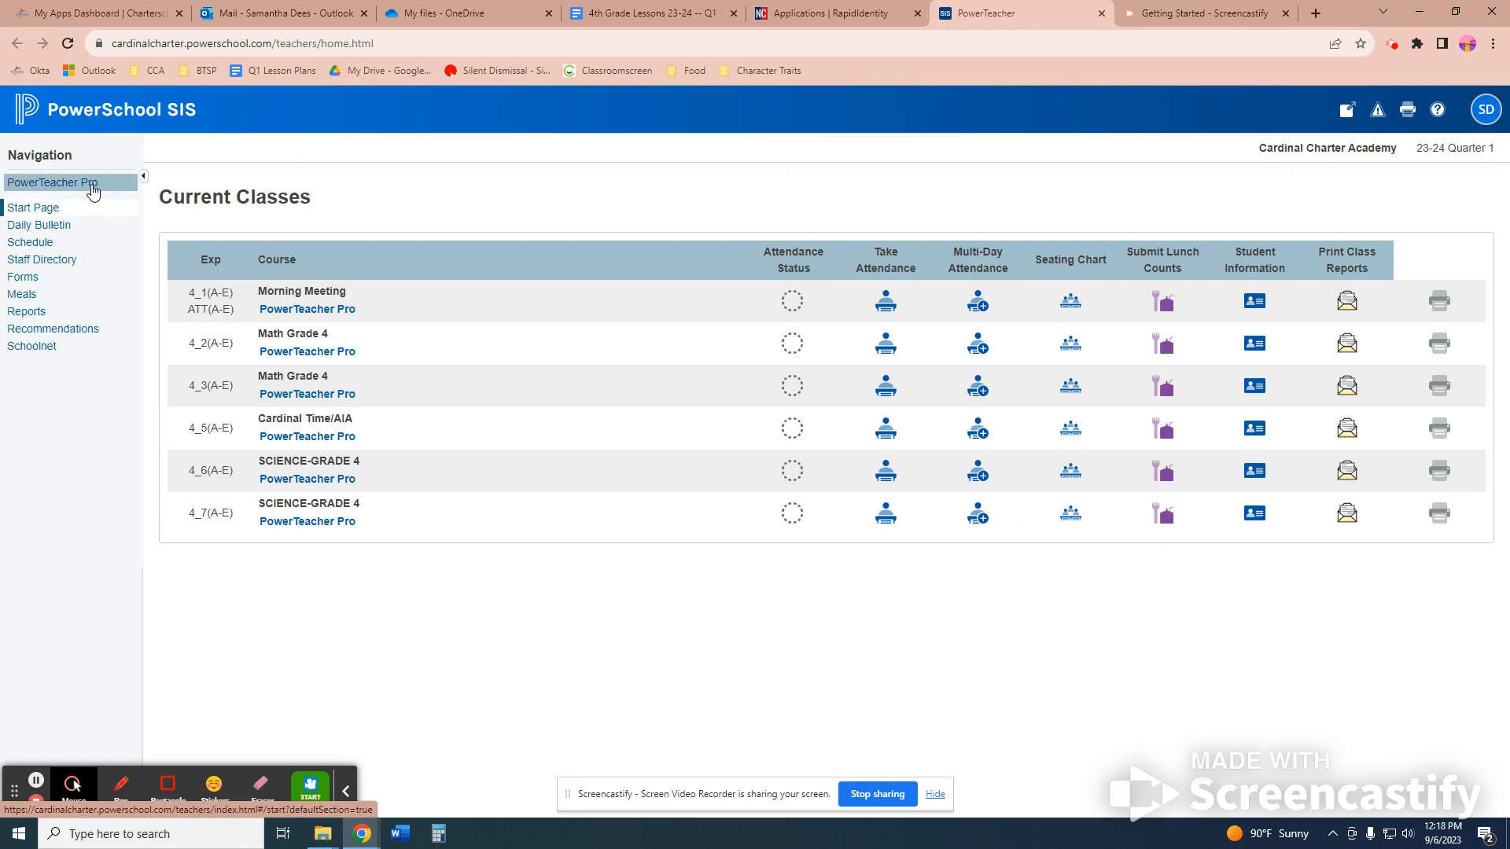
Open the gradebook for the 4_2(A-E) Math Grade 4 class and set its reporting term to Q1
{"action": "left_click", "coordinate": [329, 355]}
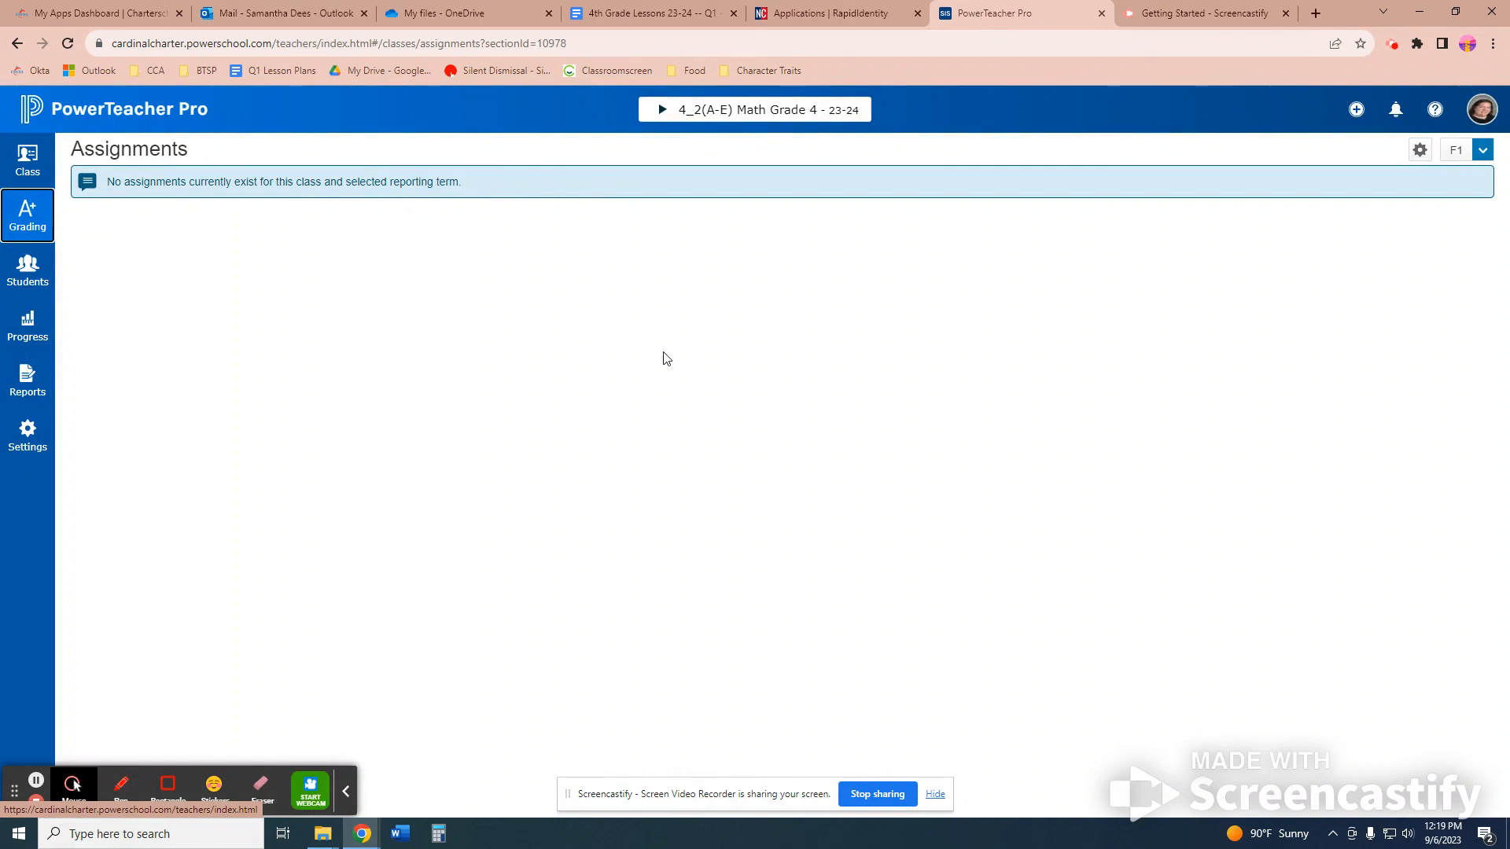
{"action": "left_click", "coordinate": [1483, 154]}
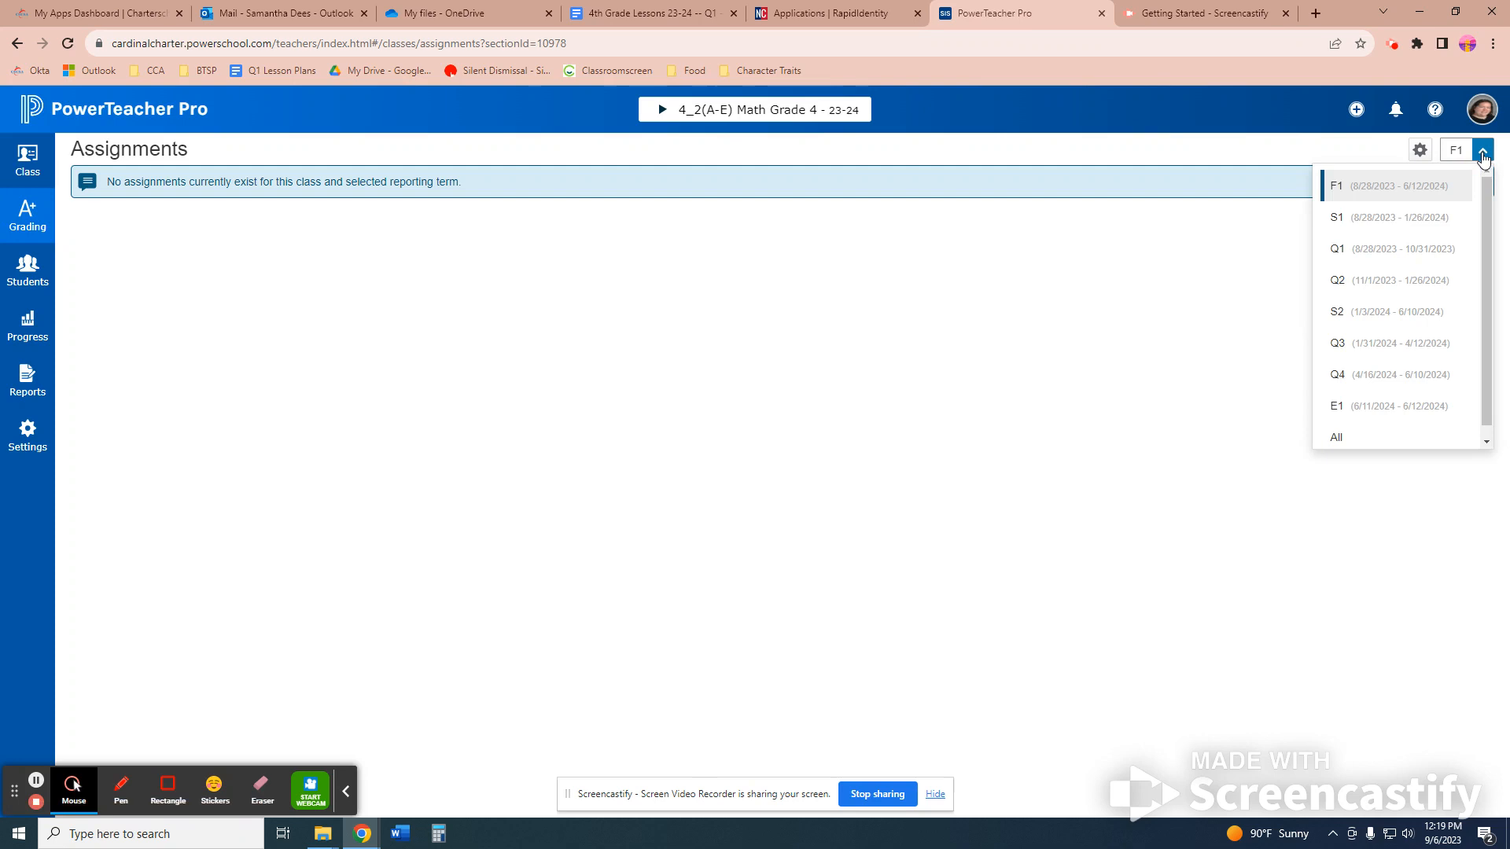
{"action": "left_click", "coordinate": [1373, 250]}
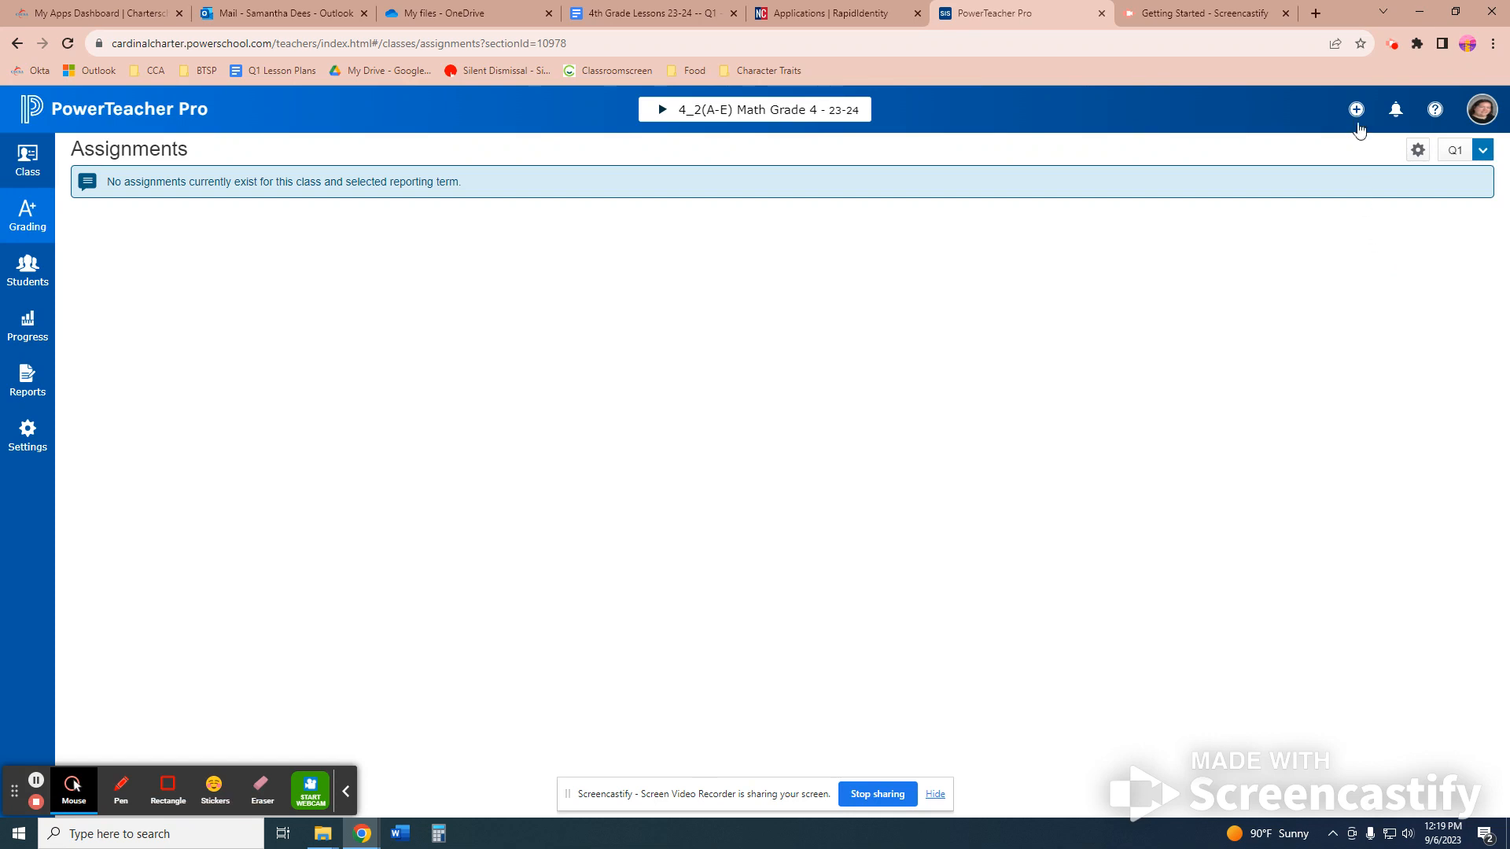
Start a new assignment and add the 4_3(A-E) Math Grade 4 class to it
{"action": "left_click", "coordinate": [1356, 110]}
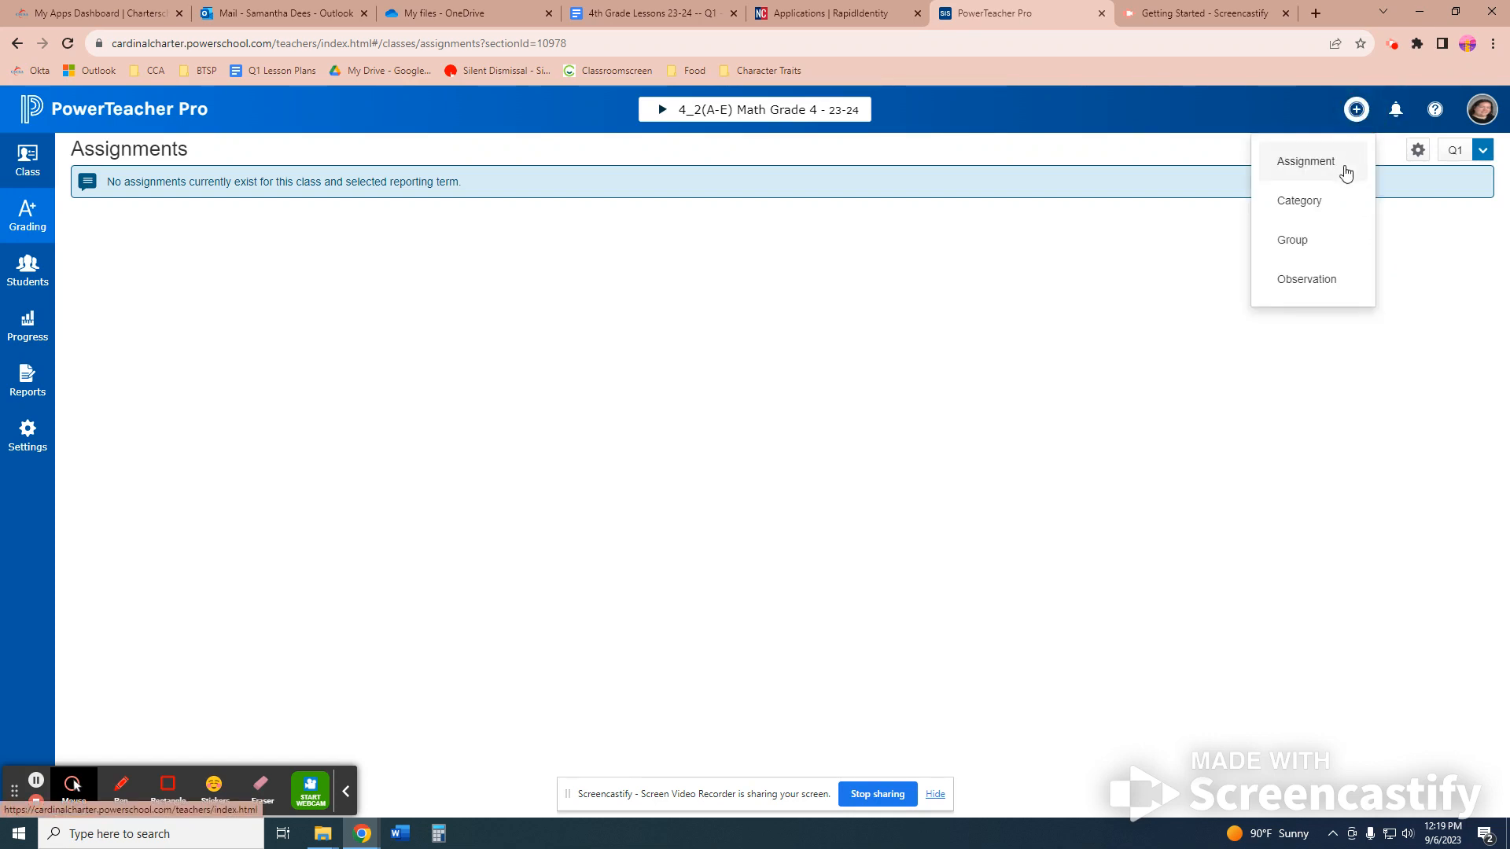
{"action": "left_click", "coordinate": [1318, 166]}
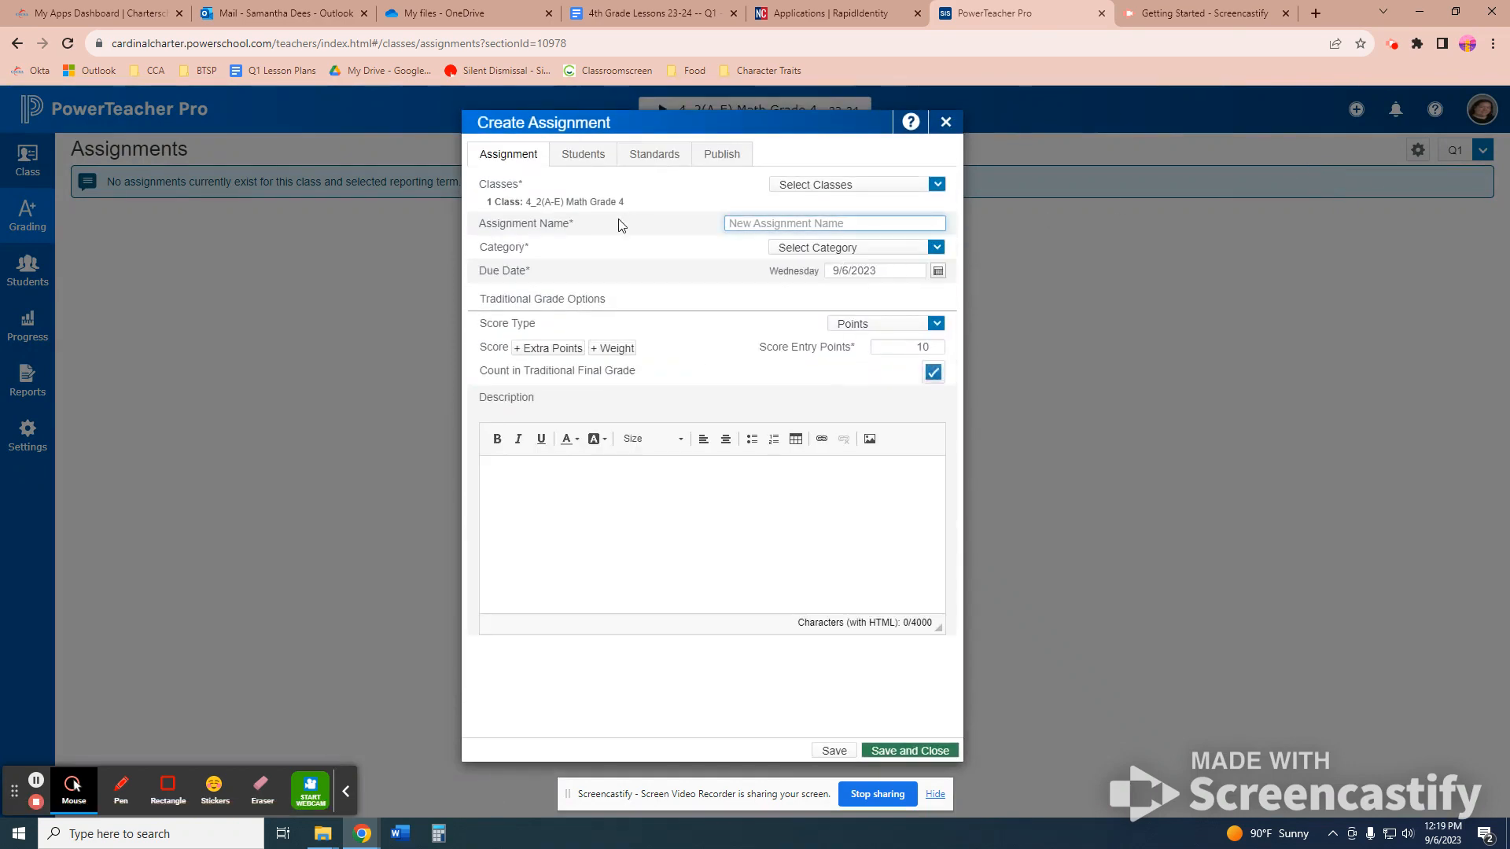
{"action": "left_click_drag", "start_coordinate": [494, 202], "coordinate": [626, 209]}
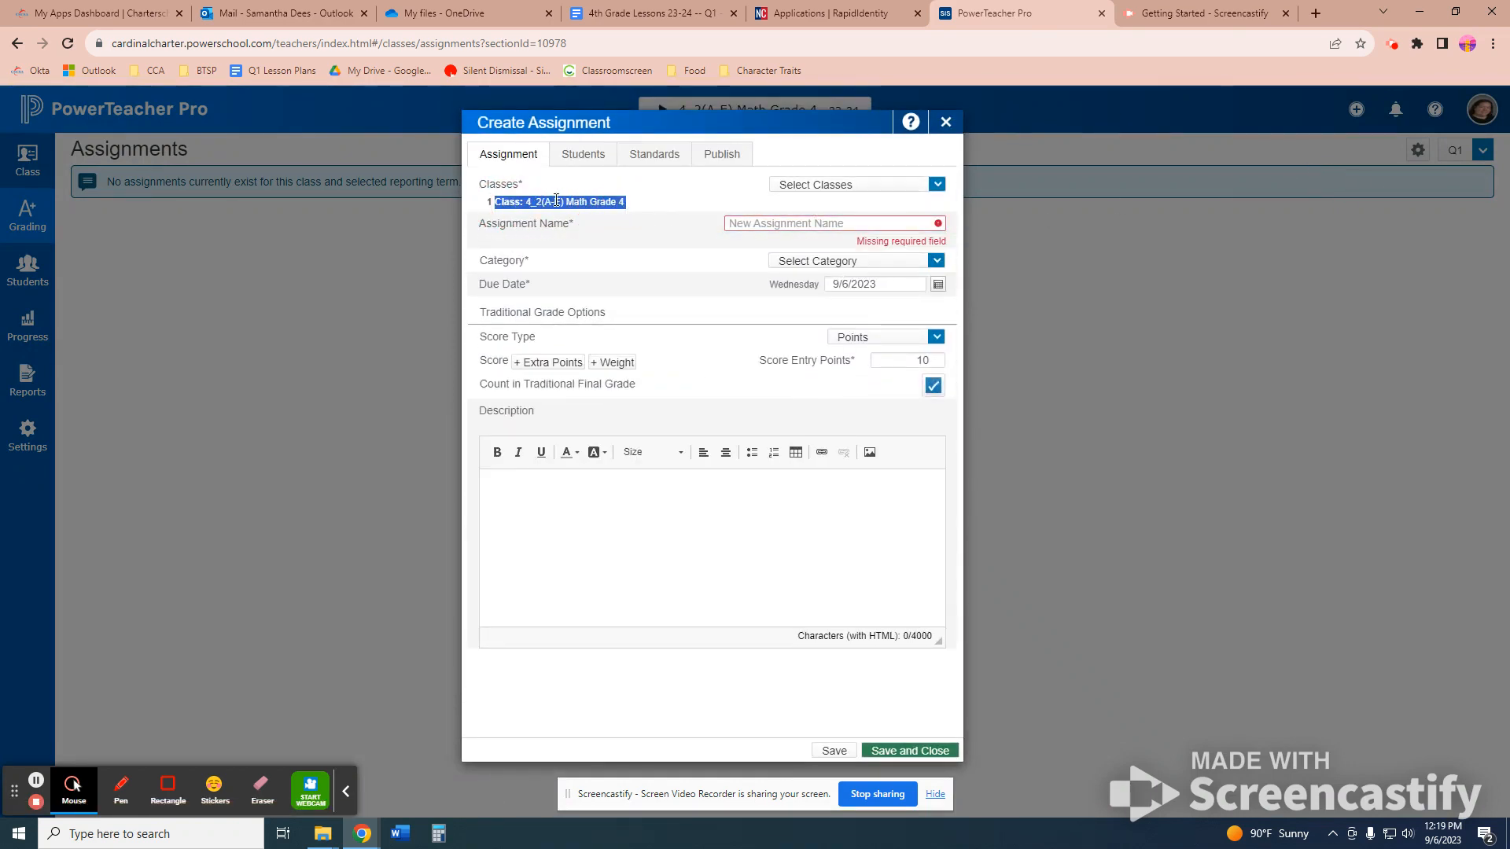
{"action": "left_click", "coordinate": [640, 209]}
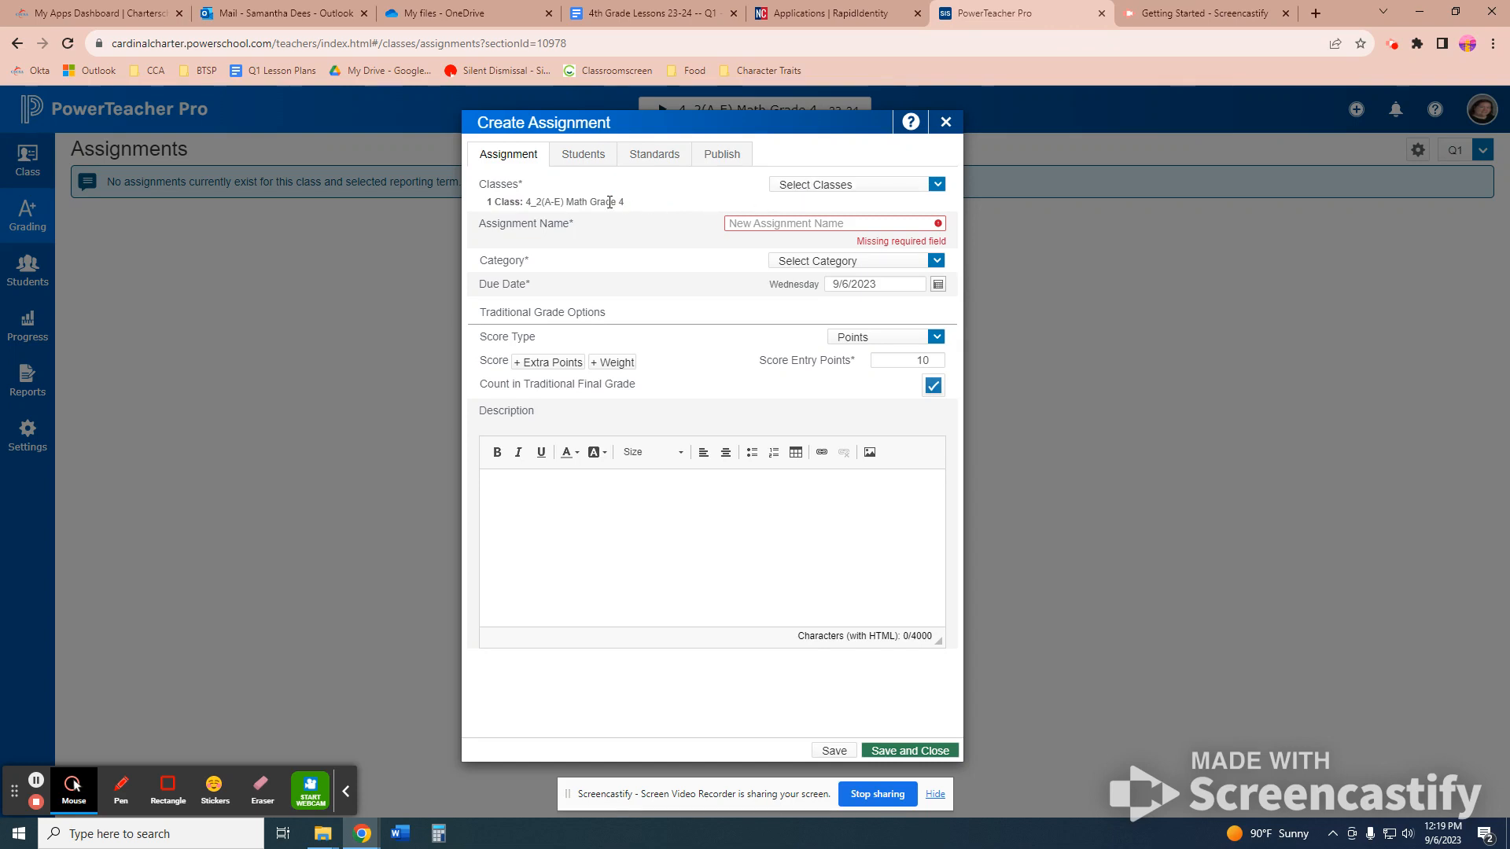
{"action": "left_click", "coordinate": [796, 189]}
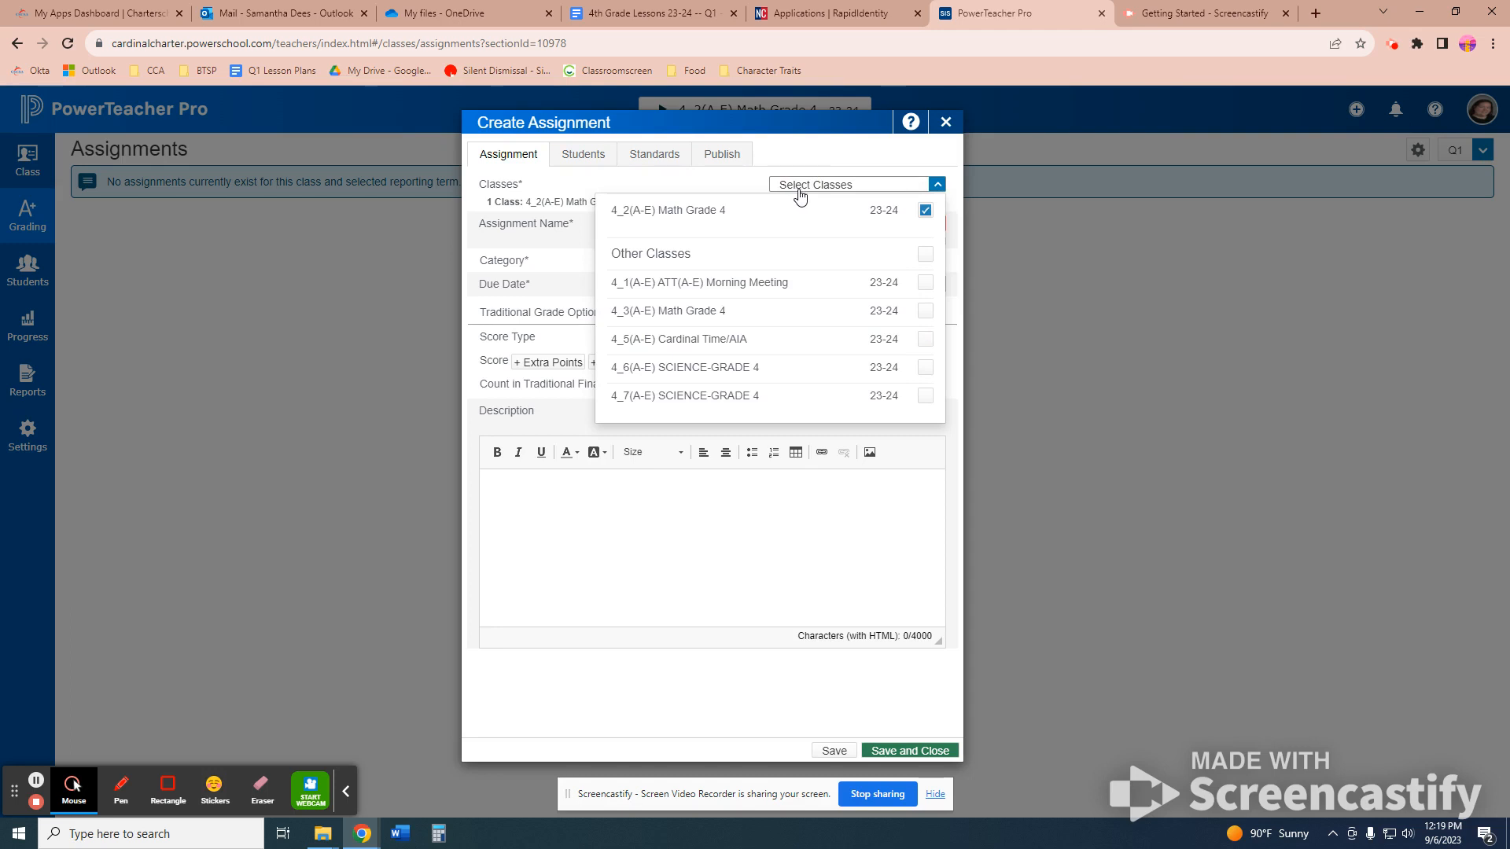
{"action": "left_click", "coordinate": [926, 311]}
{"action": "left_click", "coordinate": [837, 187]}
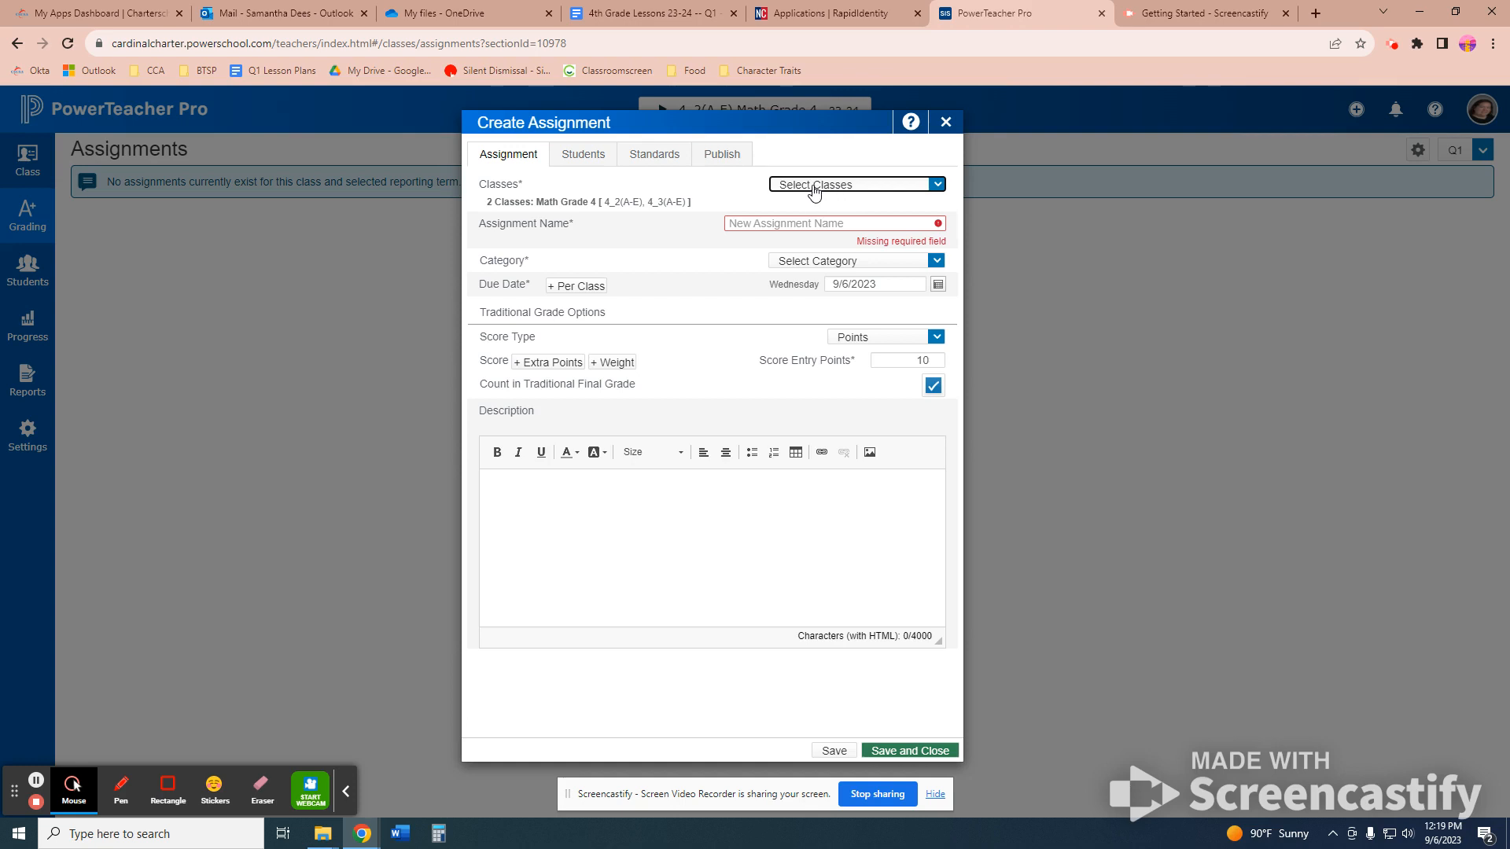
Name the assignment Homework 9/7 and assign it to the Practice category
{"action": "left_click", "coordinate": [770, 225]}
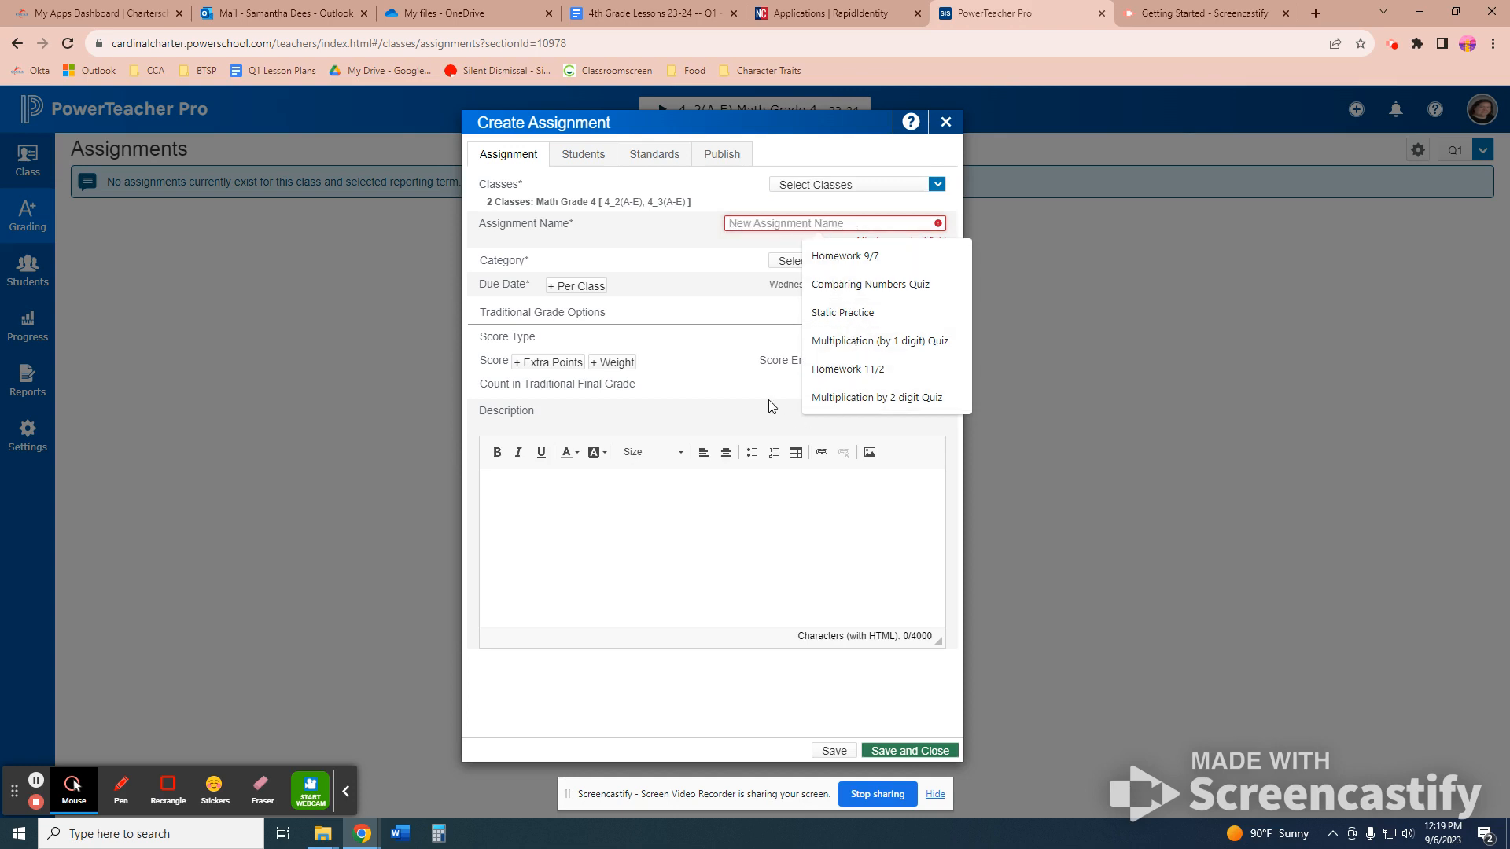
{"action": "left_click", "coordinate": [825, 262]}
{"action": "left_click", "coordinate": [820, 248]}
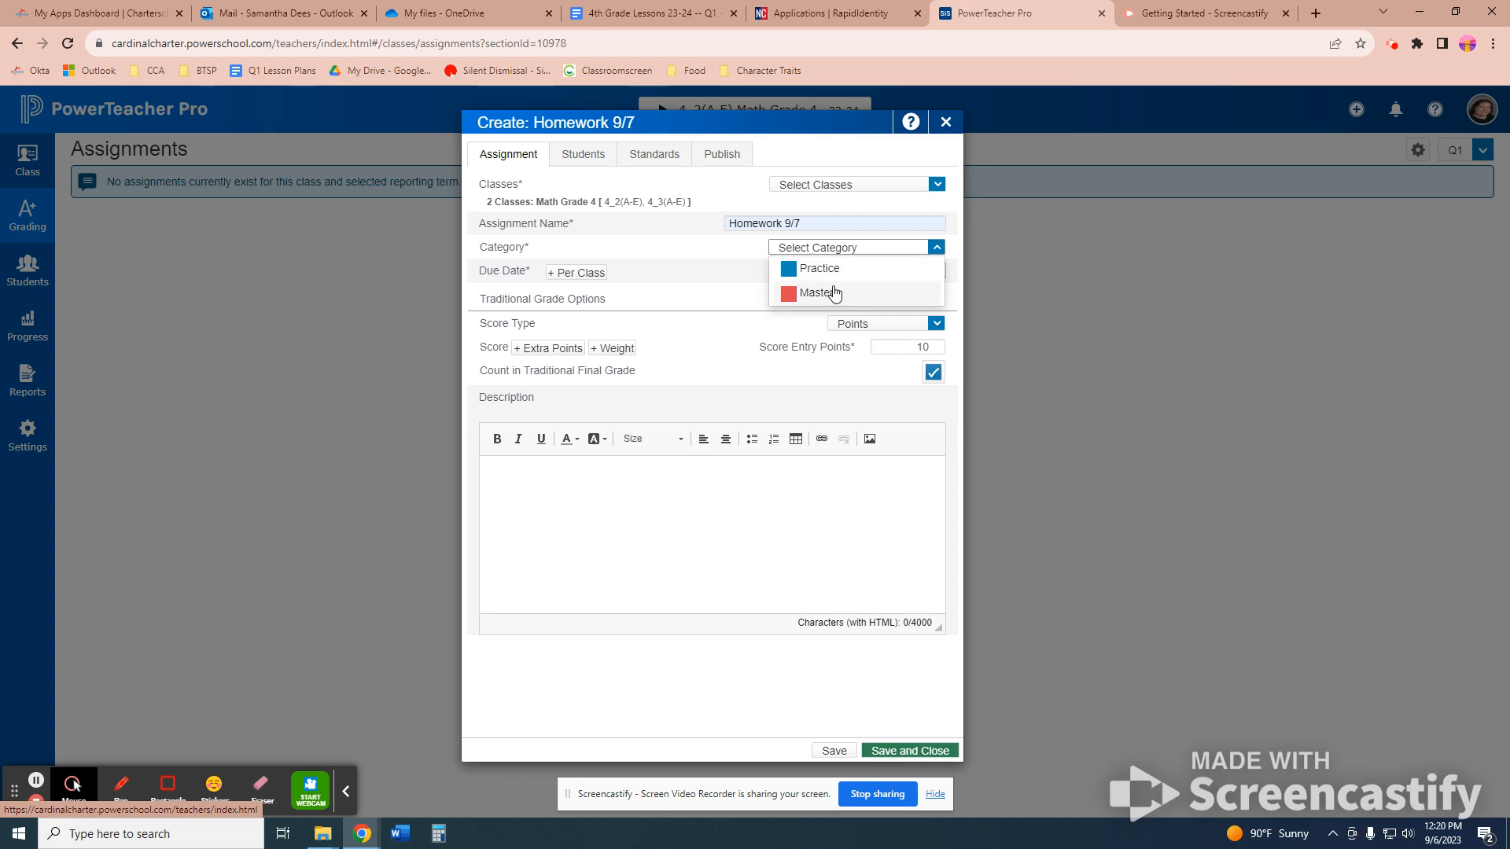
{"action": "left_click", "coordinate": [828, 272]}
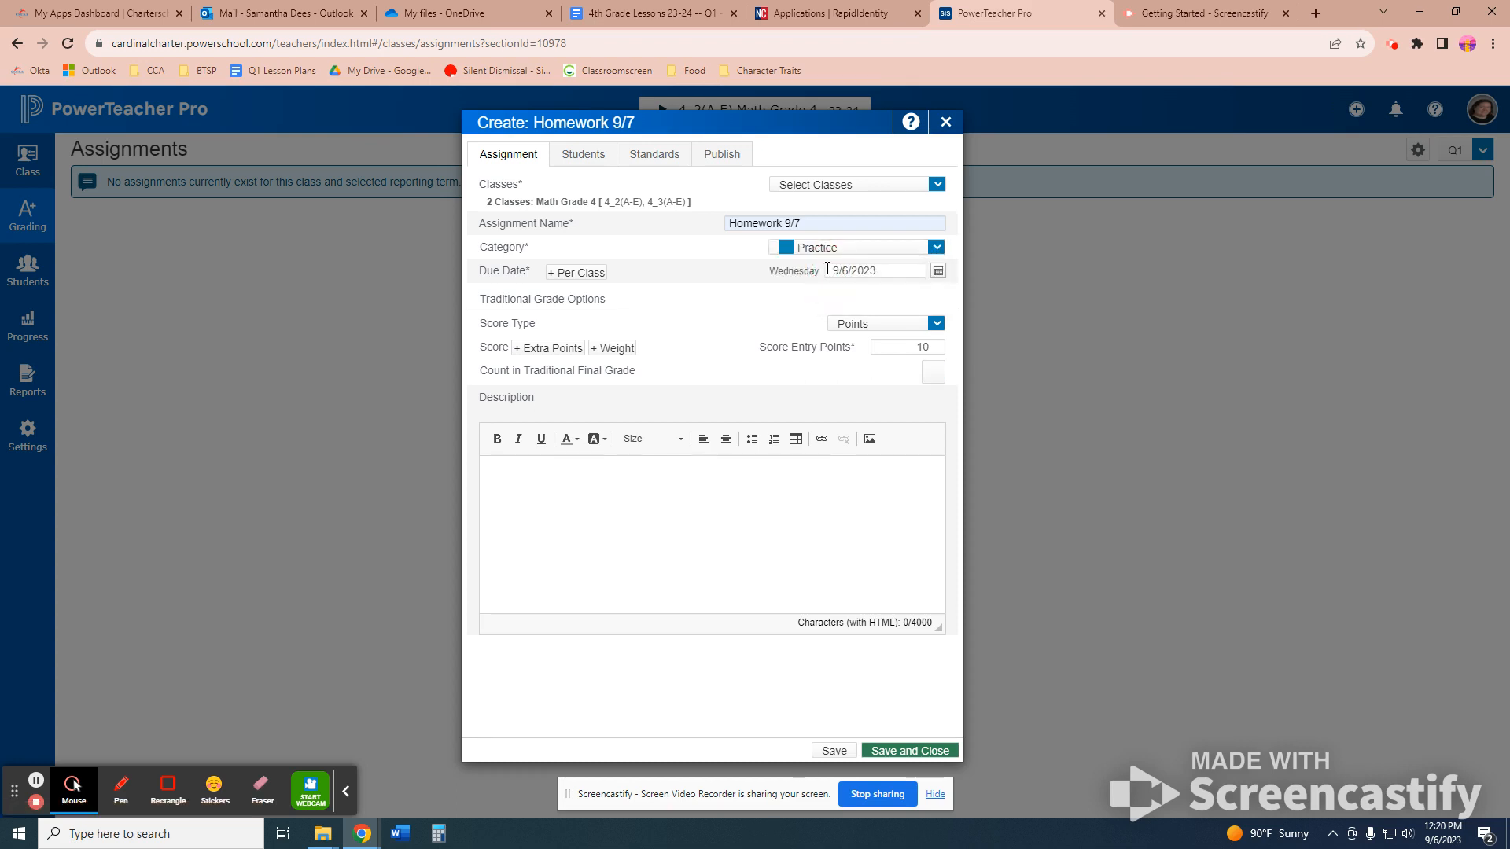
{"action": "left_click", "coordinate": [795, 223]}
Set the assignment's due date to 9/7/2023 and its scoring to Points with 5 score entry points
{"action": "left_click", "coordinate": [938, 273]}
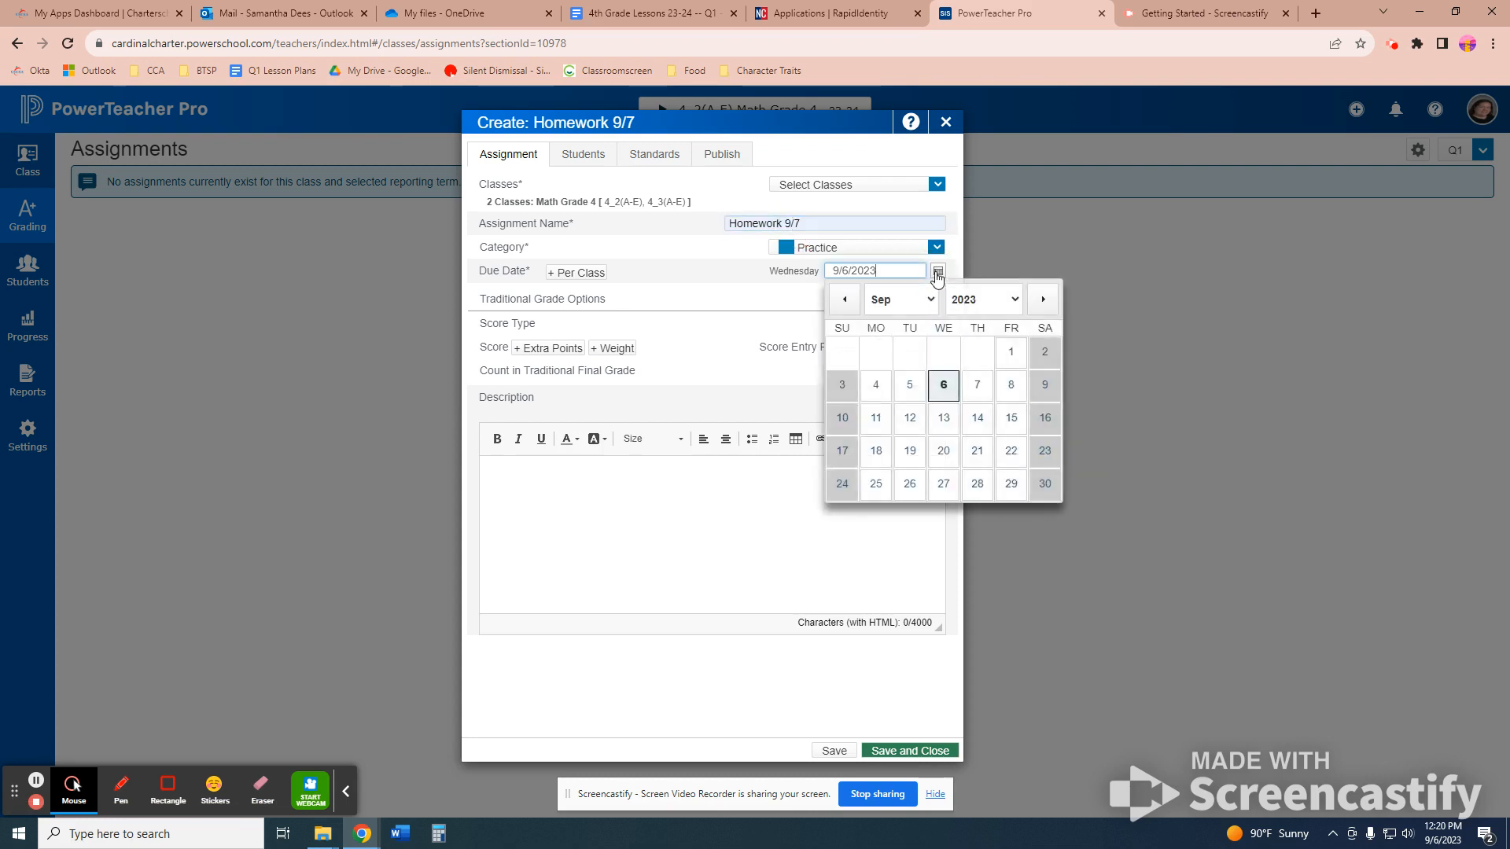
{"action": "left_click", "coordinate": [972, 381]}
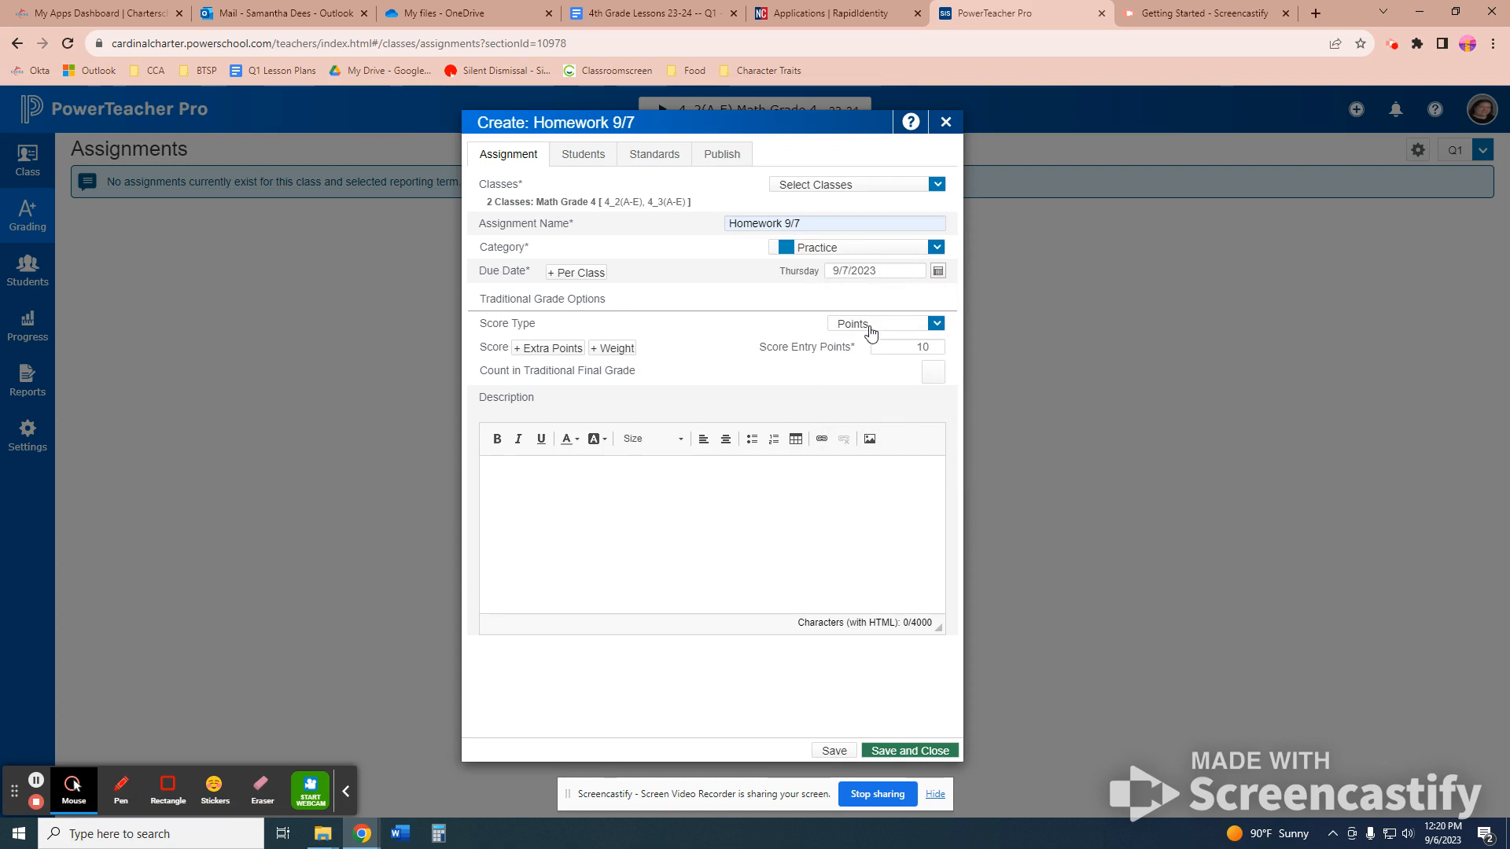
{"action": "left_click", "coordinate": [936, 325]}
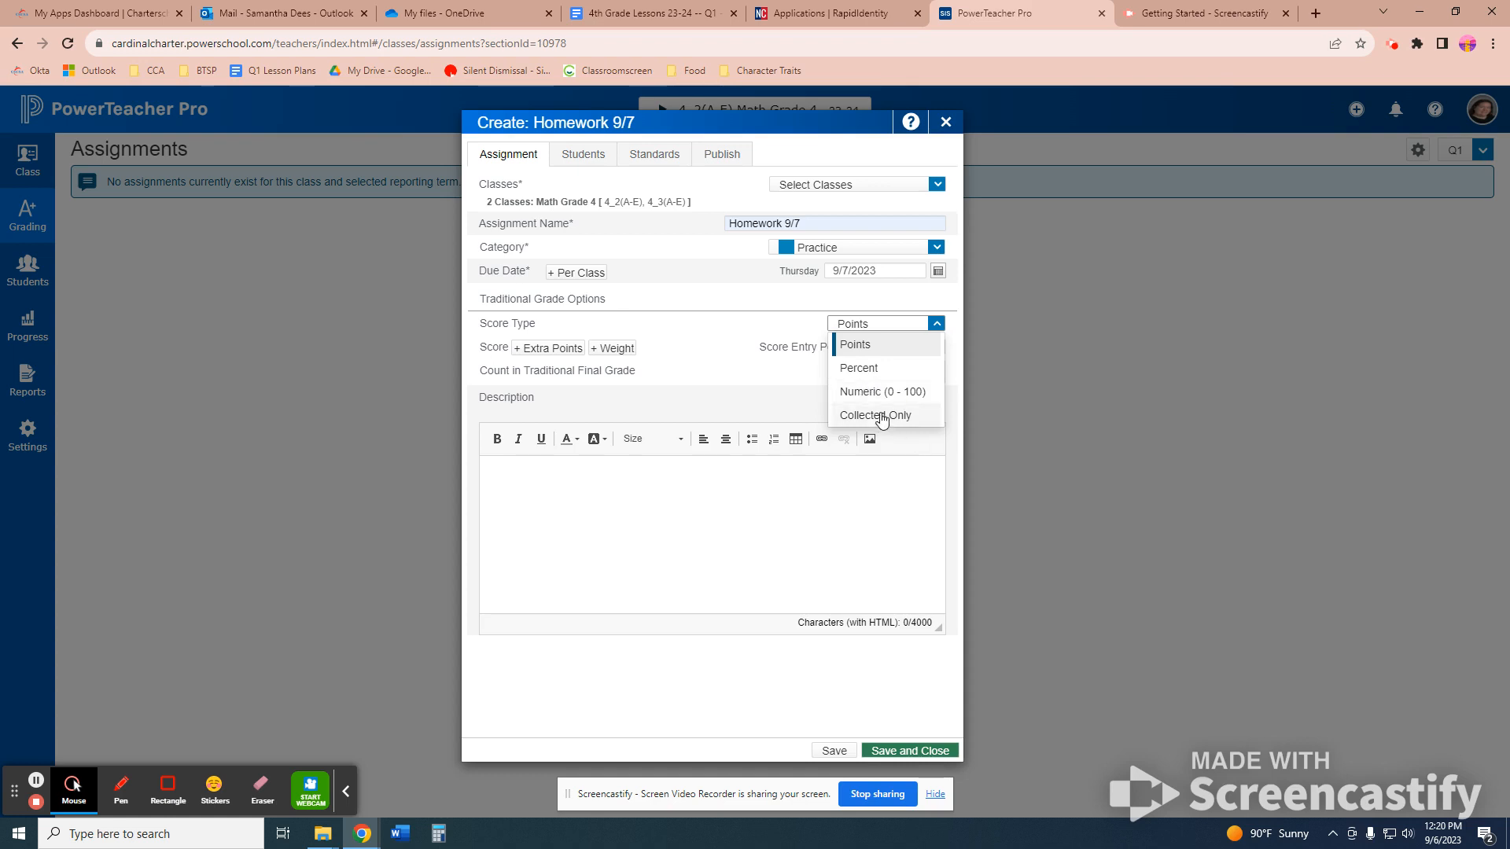
{"action": "left_click", "coordinate": [865, 344]}
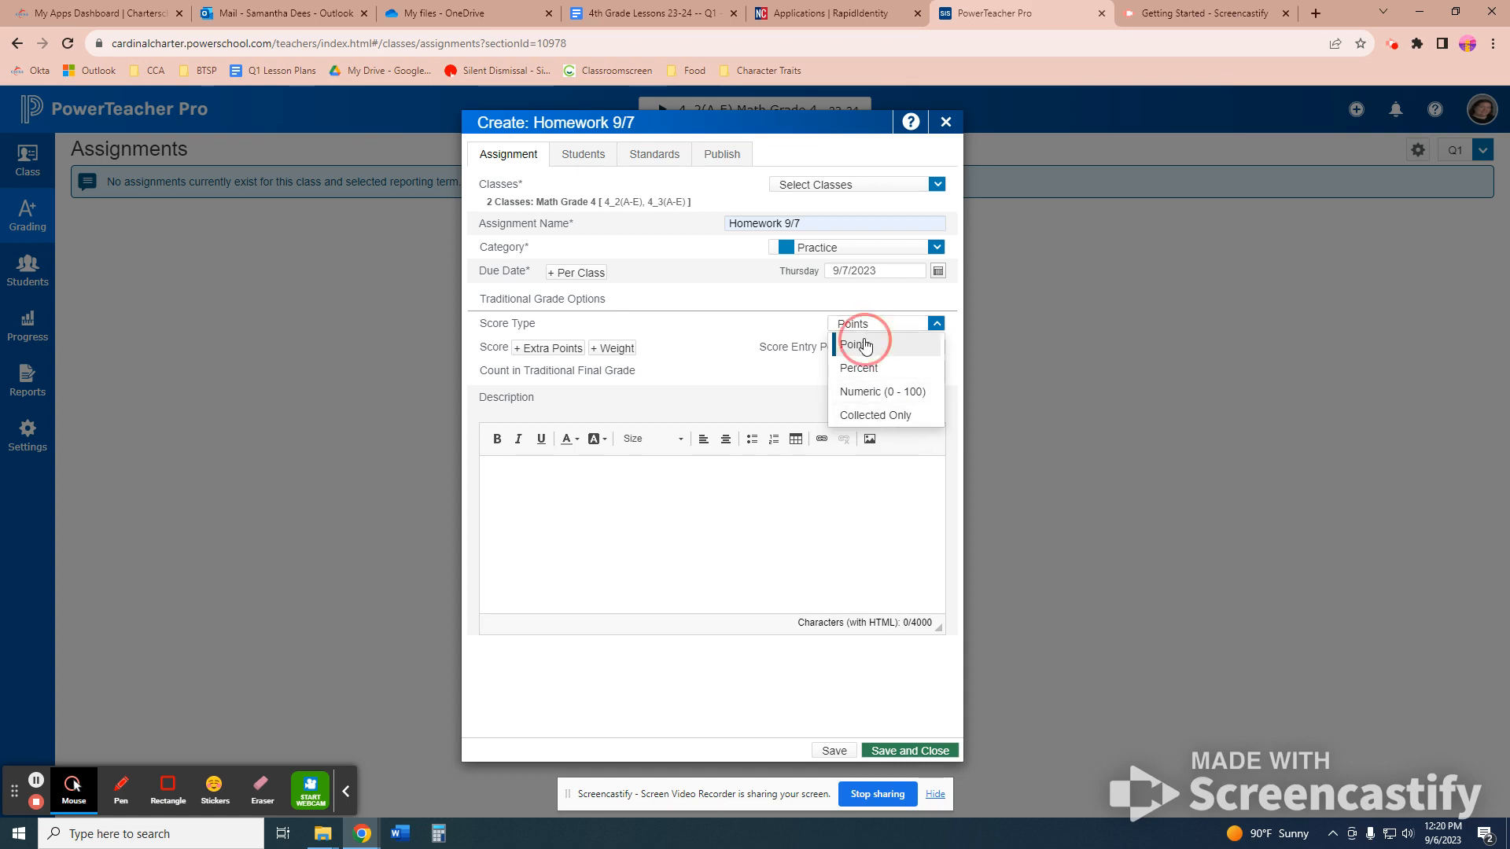
{"action": "left_click_drag", "start_coordinate": [928, 346], "coordinate": [909, 346]}
{"action": "type", "text": "5"}
{"action": "left_click", "coordinate": [687, 369]}
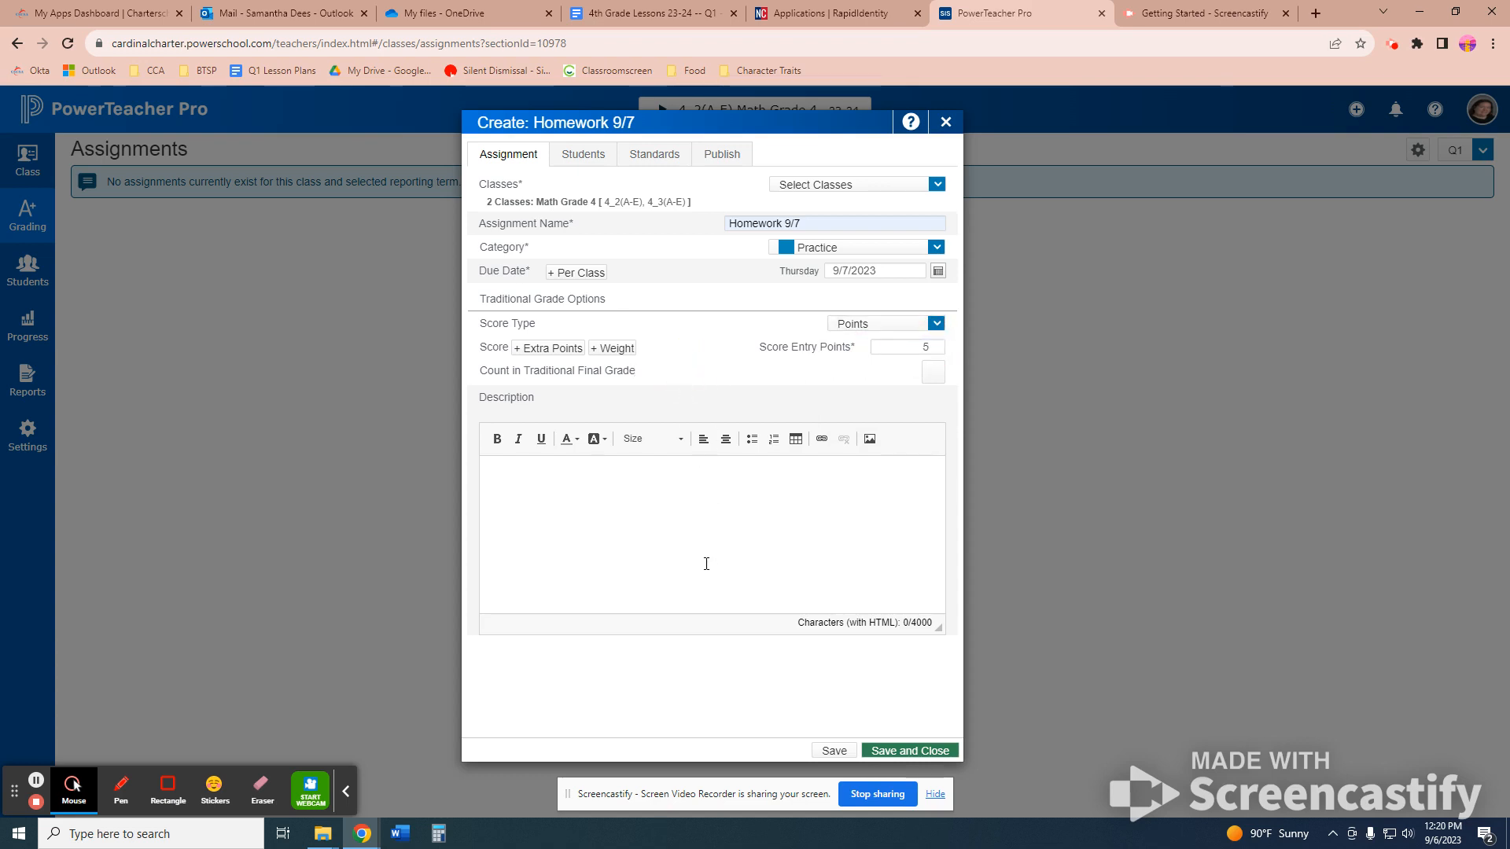
{"action": "left_click", "coordinate": [689, 506]}
Review the new assignment's included students, available standards and publishing options
{"action": "left_click", "coordinate": [586, 154]}
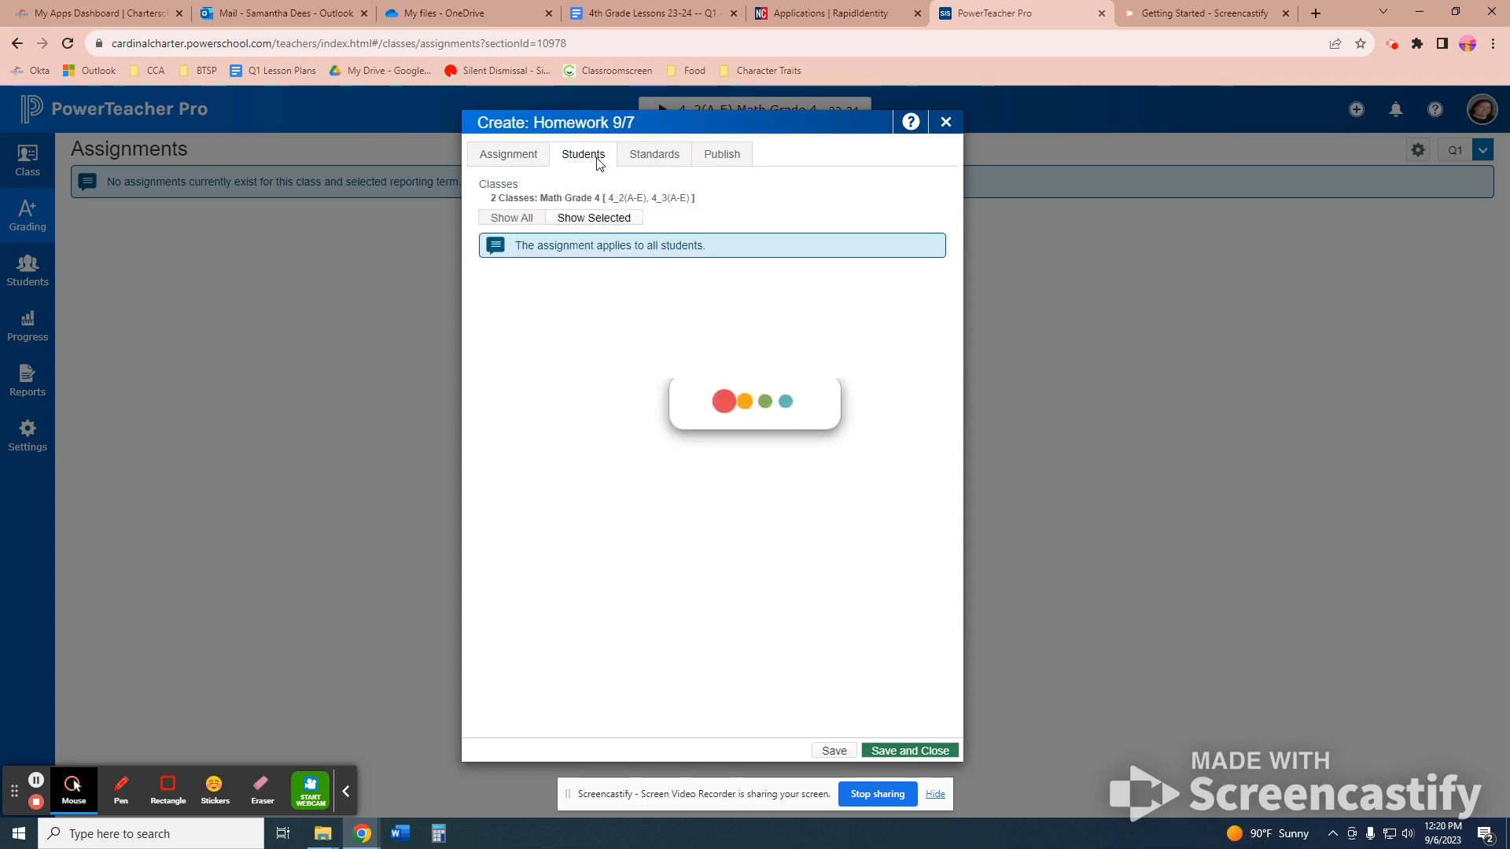
{"action": "scroll", "coordinate": [667, 349], "scroll_direction": "down", "scroll_amount": 5}
{"action": "scroll", "coordinate": [681, 386], "scroll_direction": "up", "scroll_amount": 5}
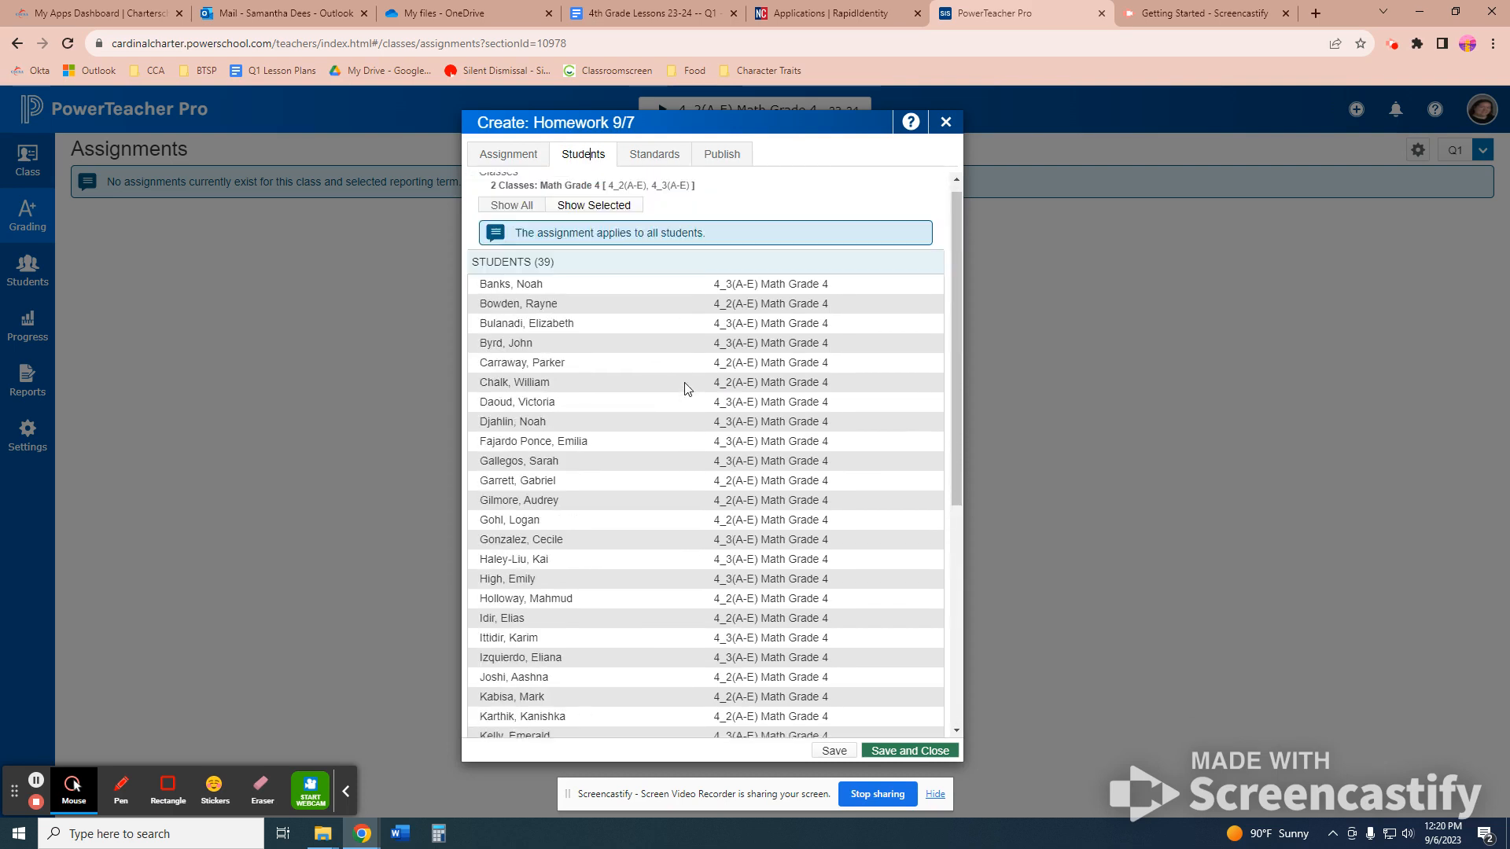
{"action": "left_click", "coordinate": [656, 152]}
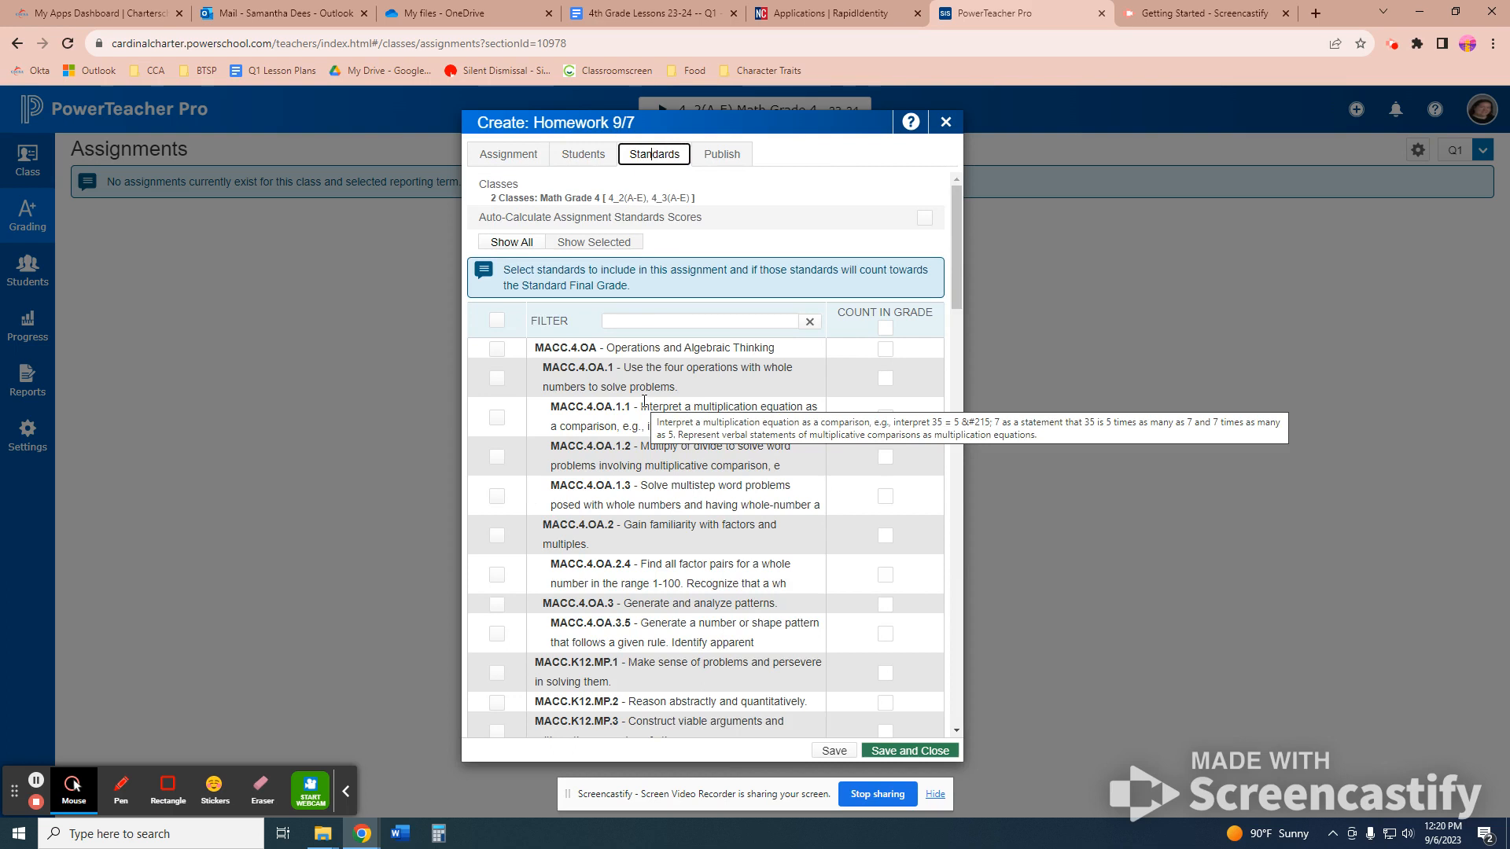
{"action": "left_click", "coordinate": [722, 154]}
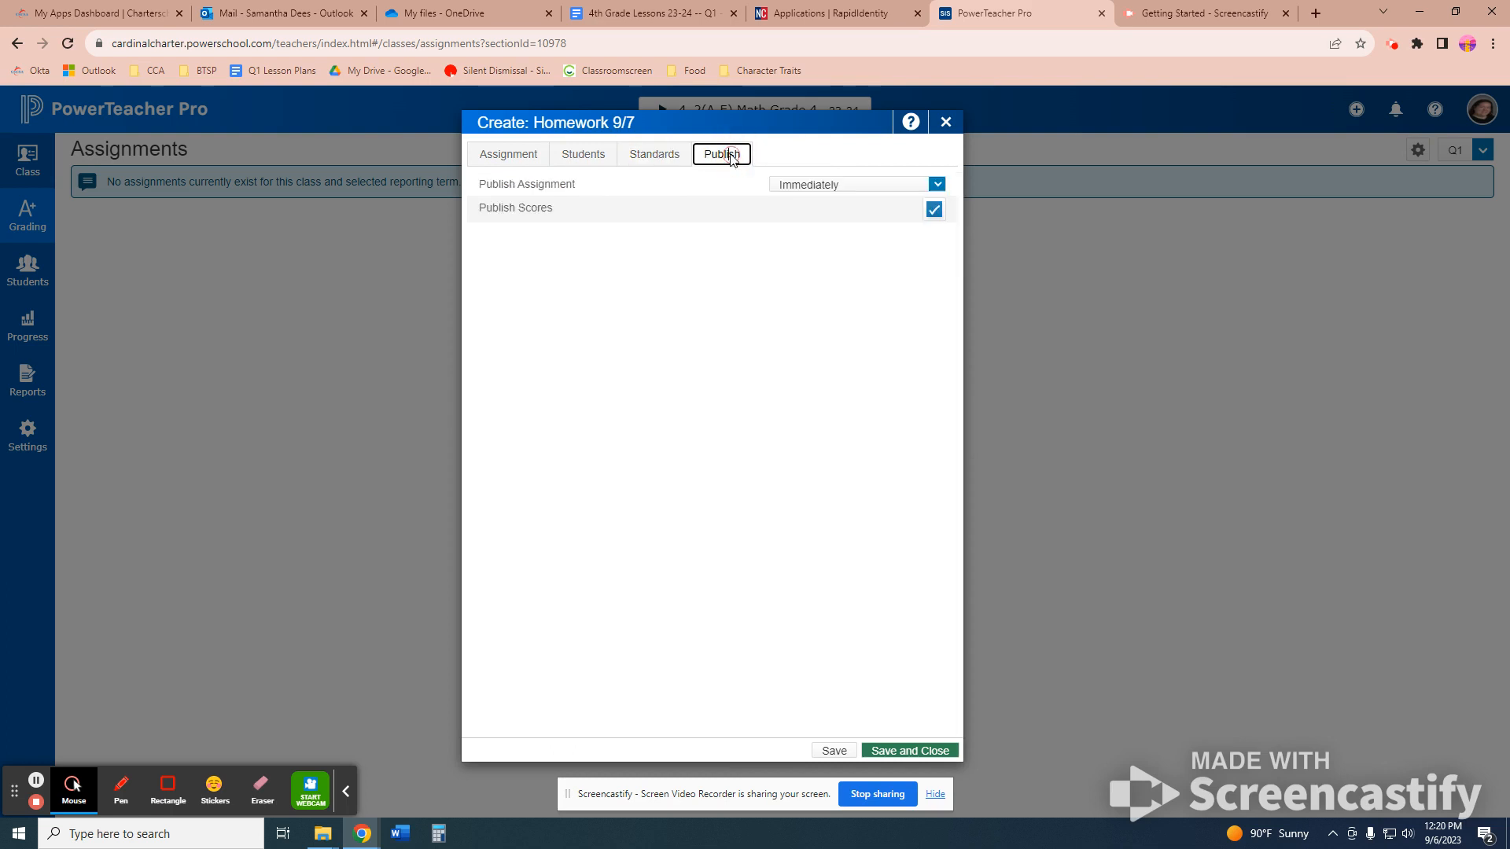
{"action": "left_click", "coordinate": [809, 189]}
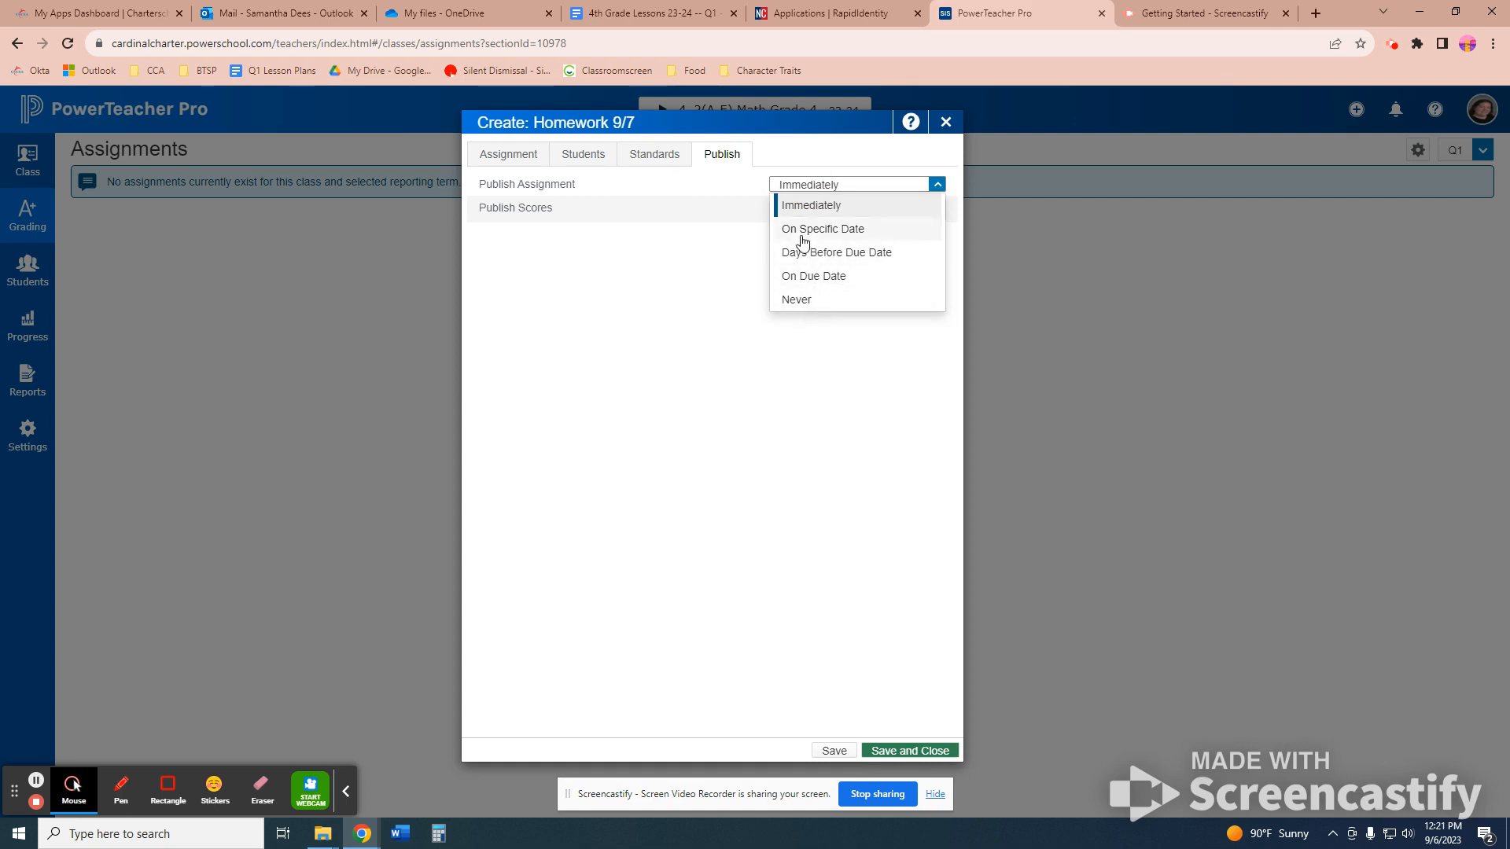
{"action": "left_click", "coordinate": [802, 190]}
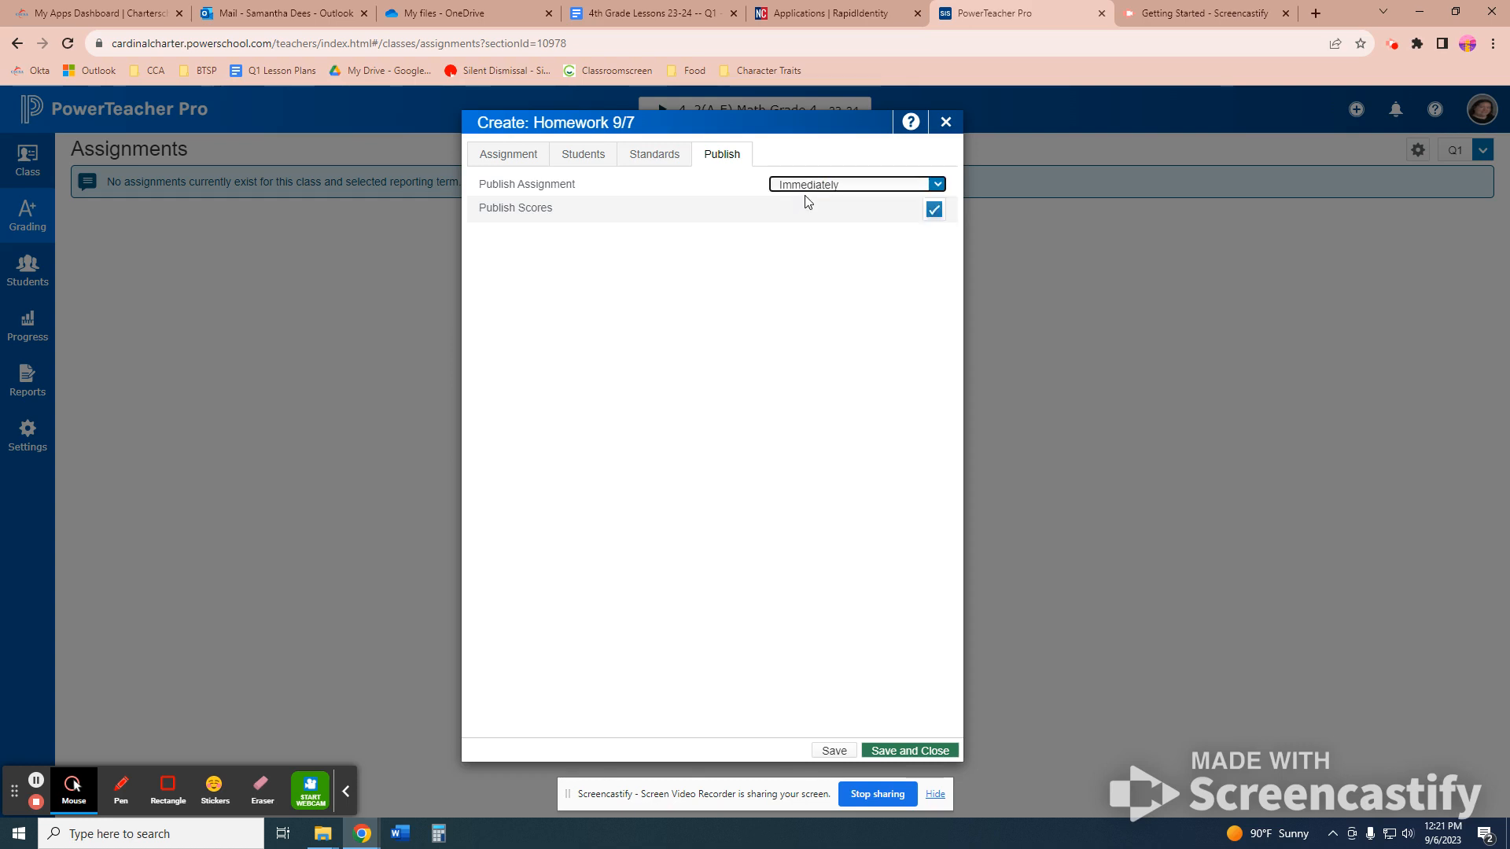
Save the Homework 9/7 assignment and open its student score sheet
{"action": "left_click", "coordinate": [510, 153]}
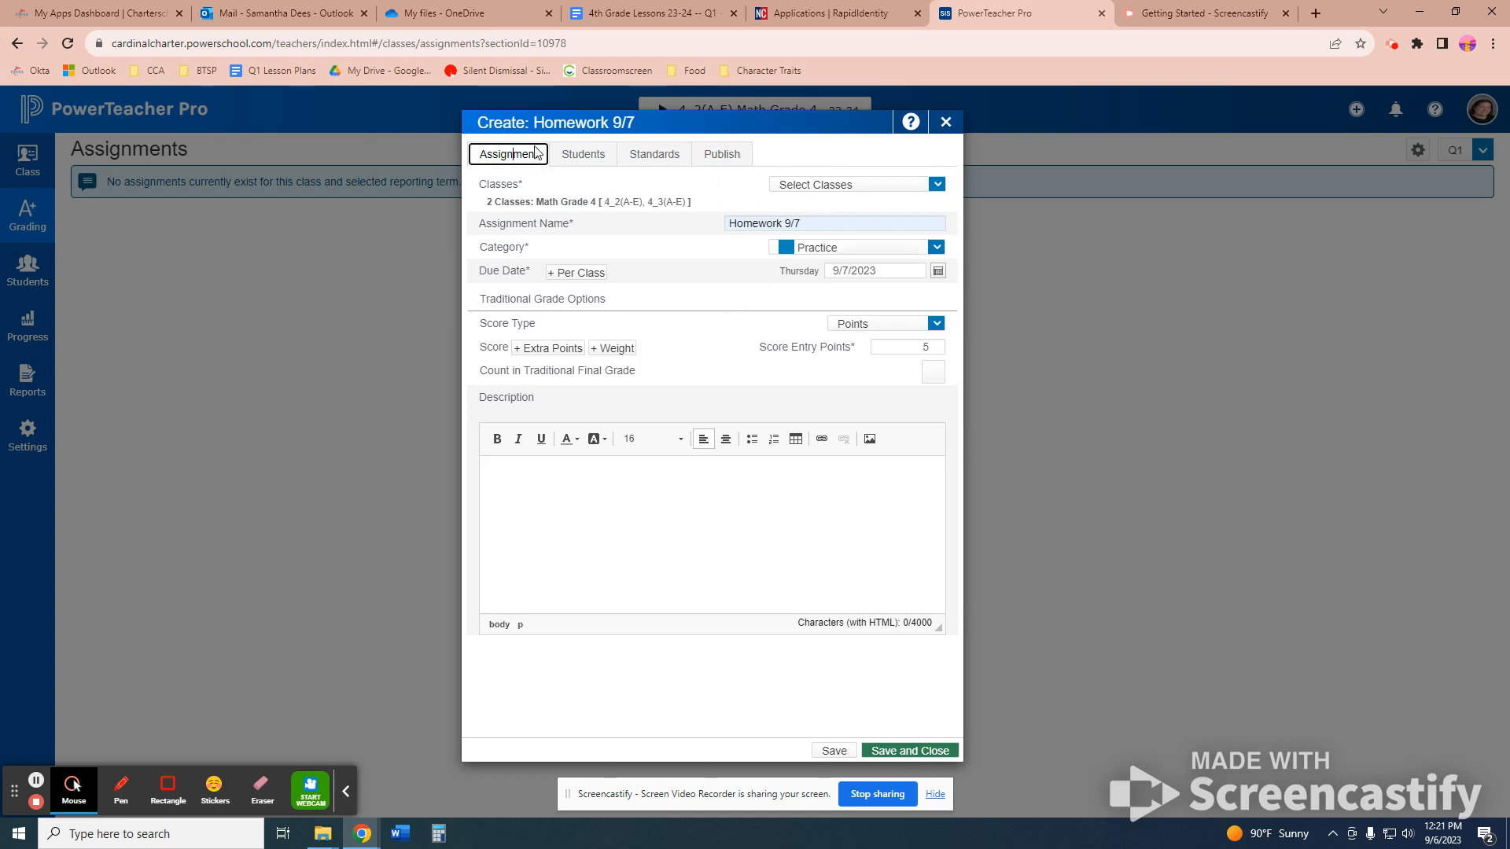
{"action": "left_click", "coordinate": [923, 751]}
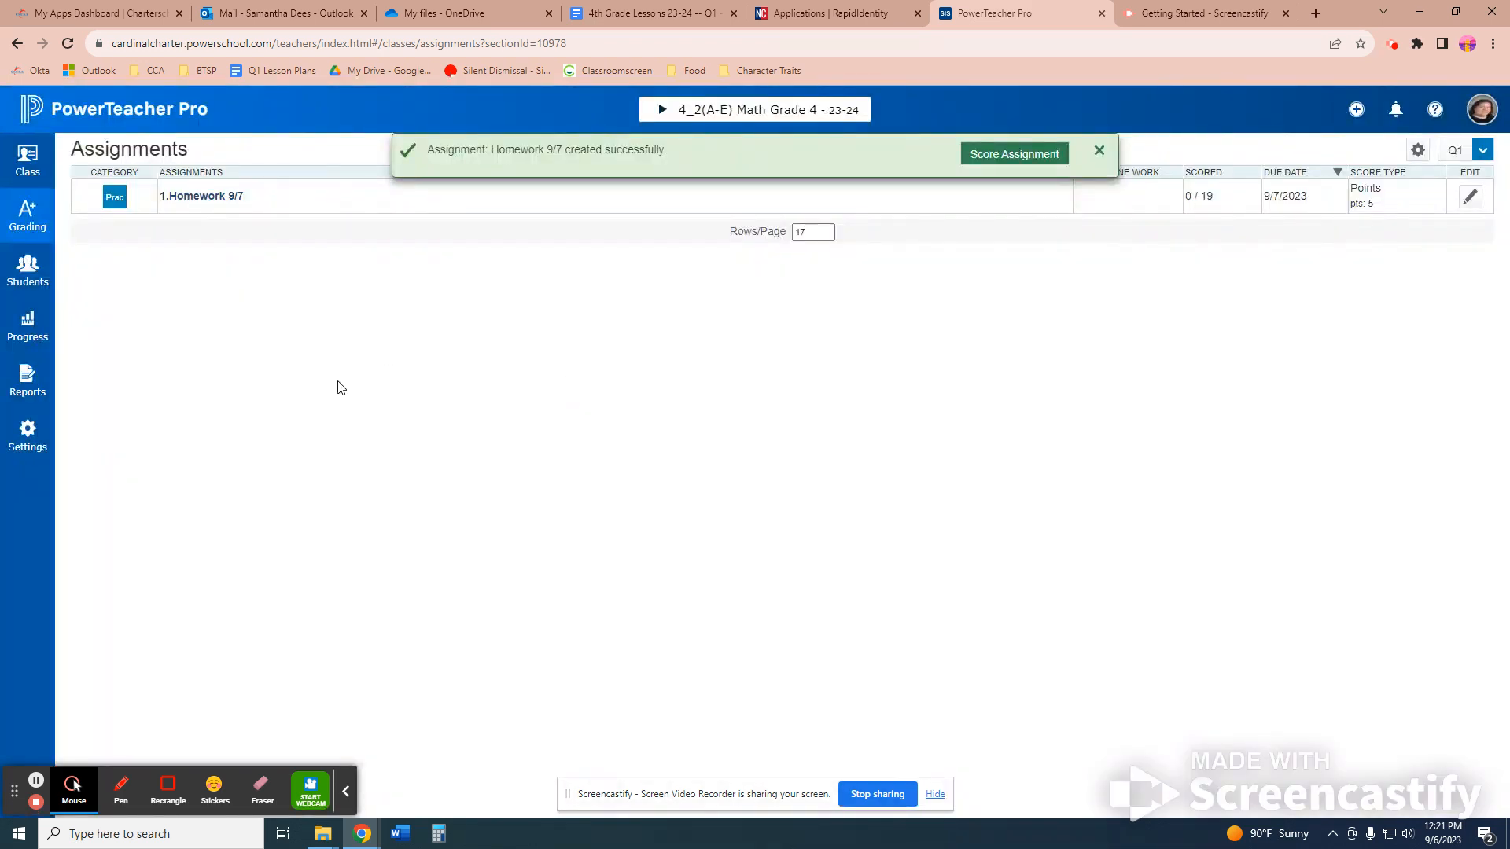
{"action": "left_click", "coordinate": [203, 198]}
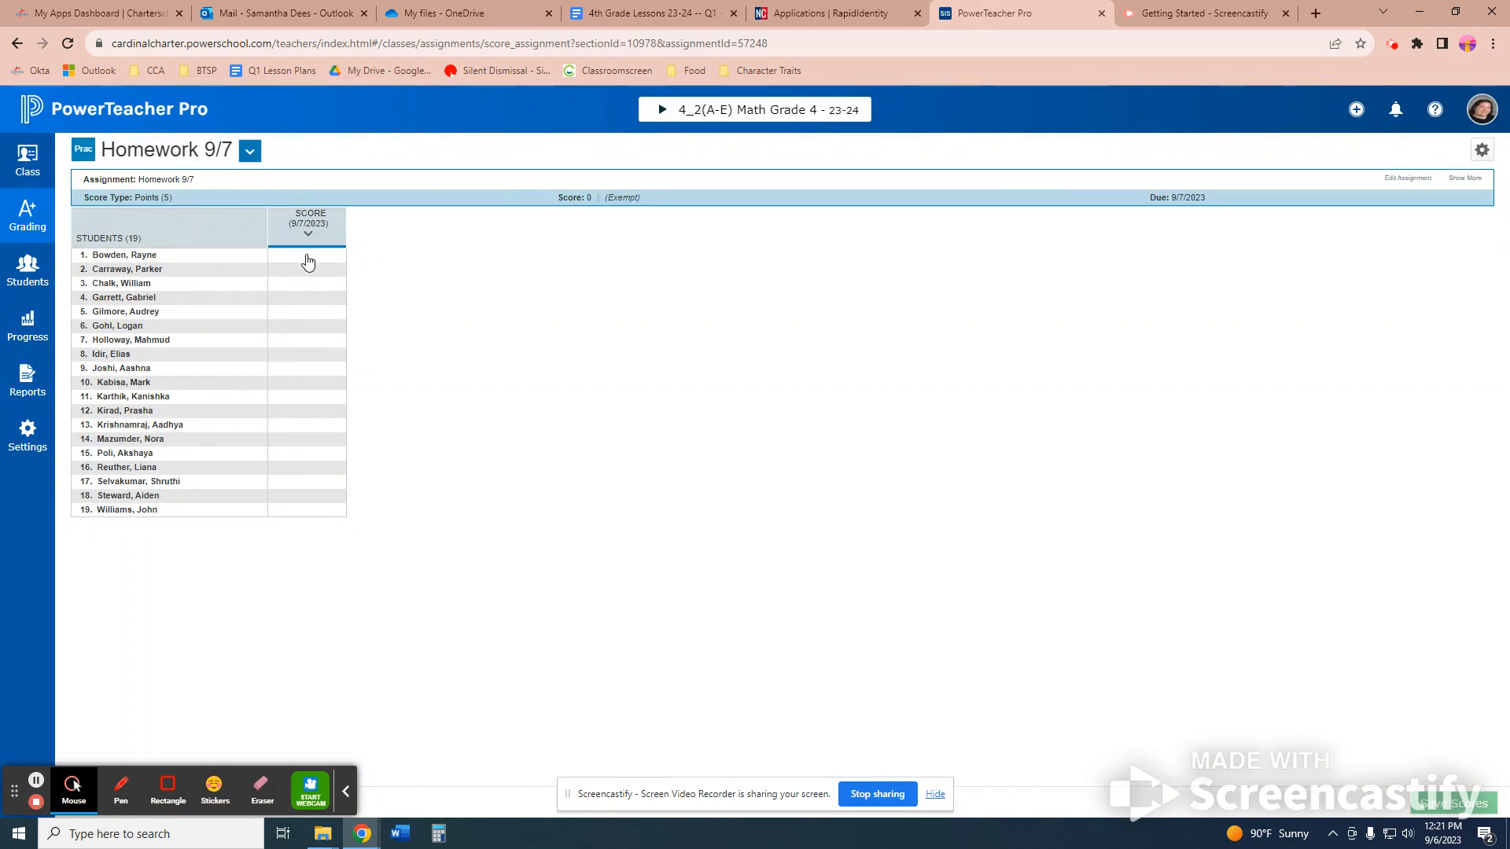
Enter a score of 5 for the first student and fill it down to the whole class
{"action": "left_click", "coordinate": [305, 258]}
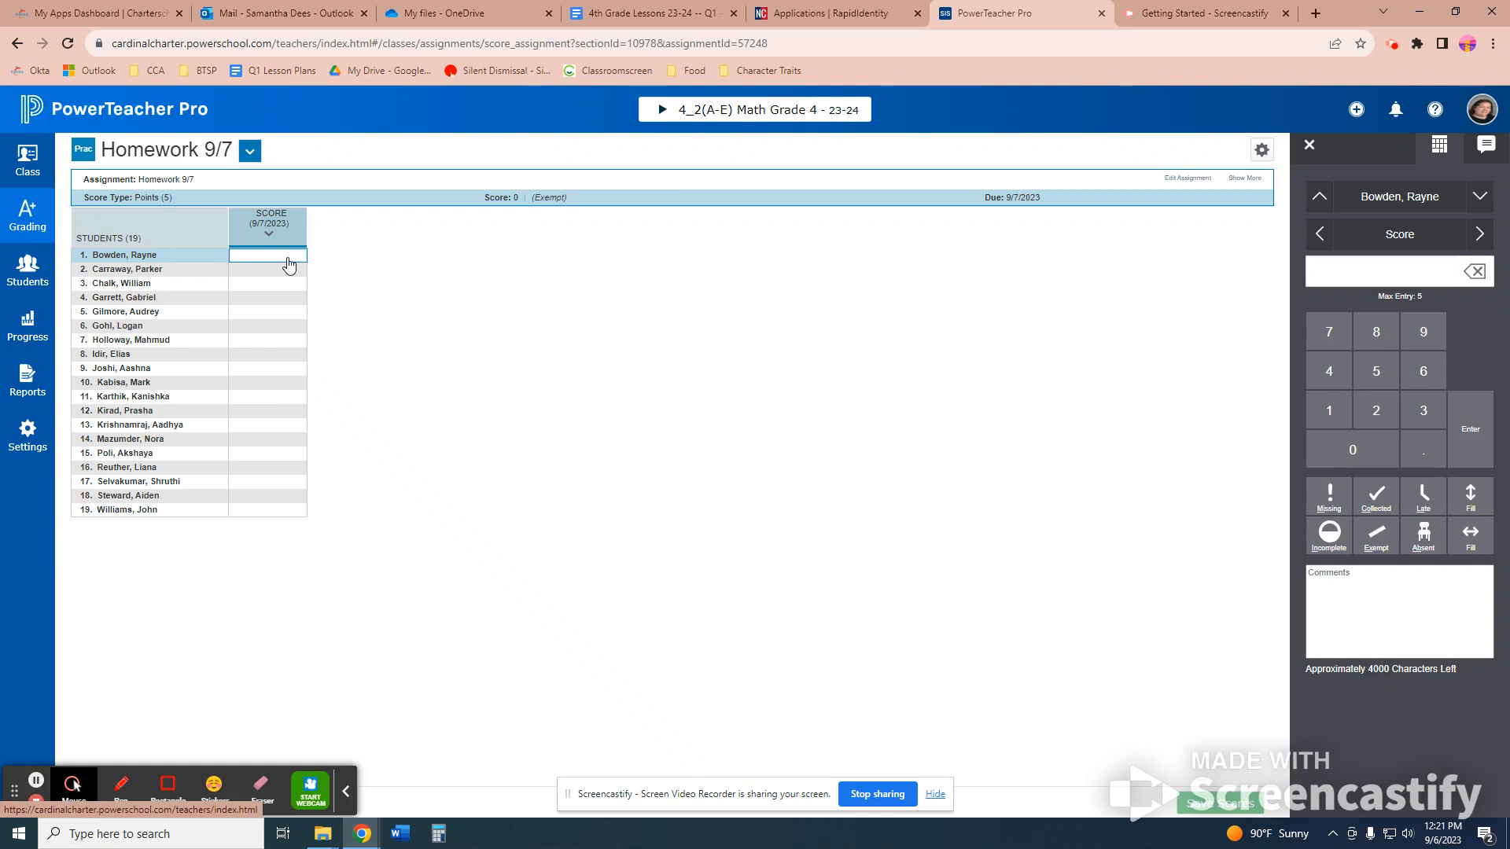
{"action": "type", "text": "5"}
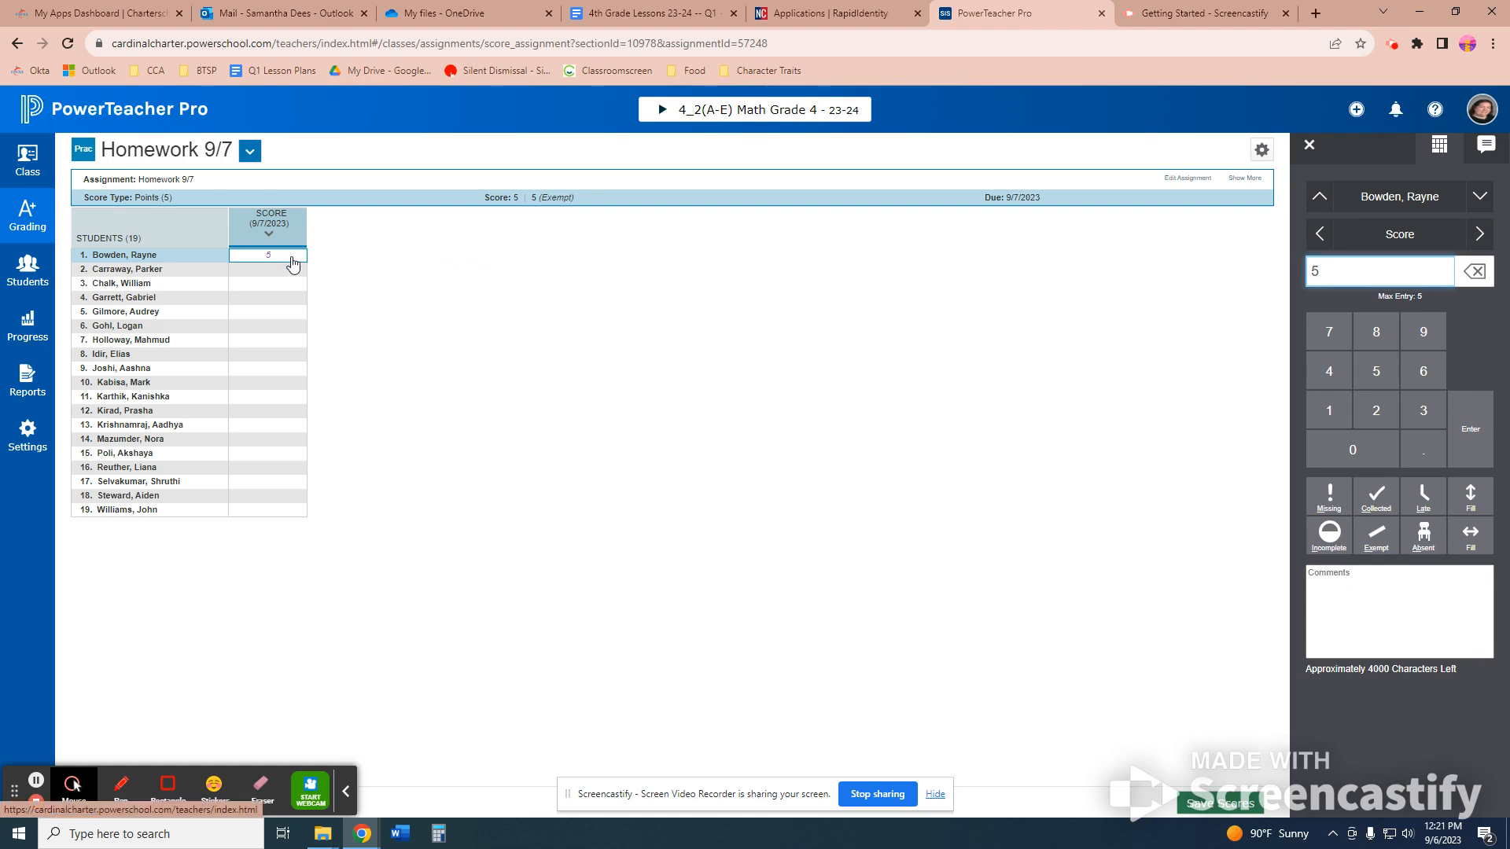
{"action": "left_click", "coordinate": [1472, 502]}
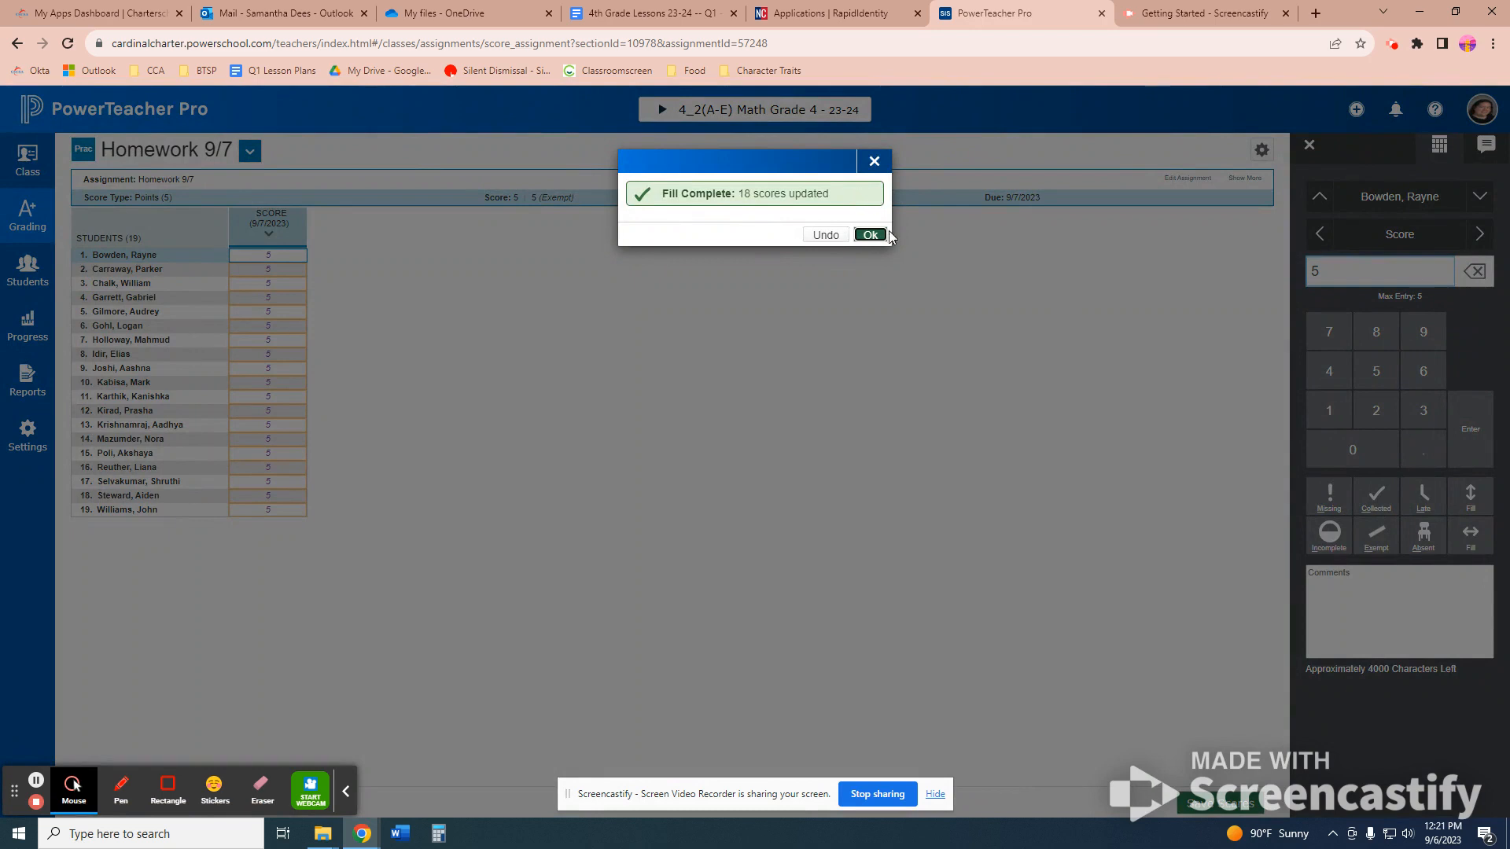
{"action": "left_click", "coordinate": [873, 236]}
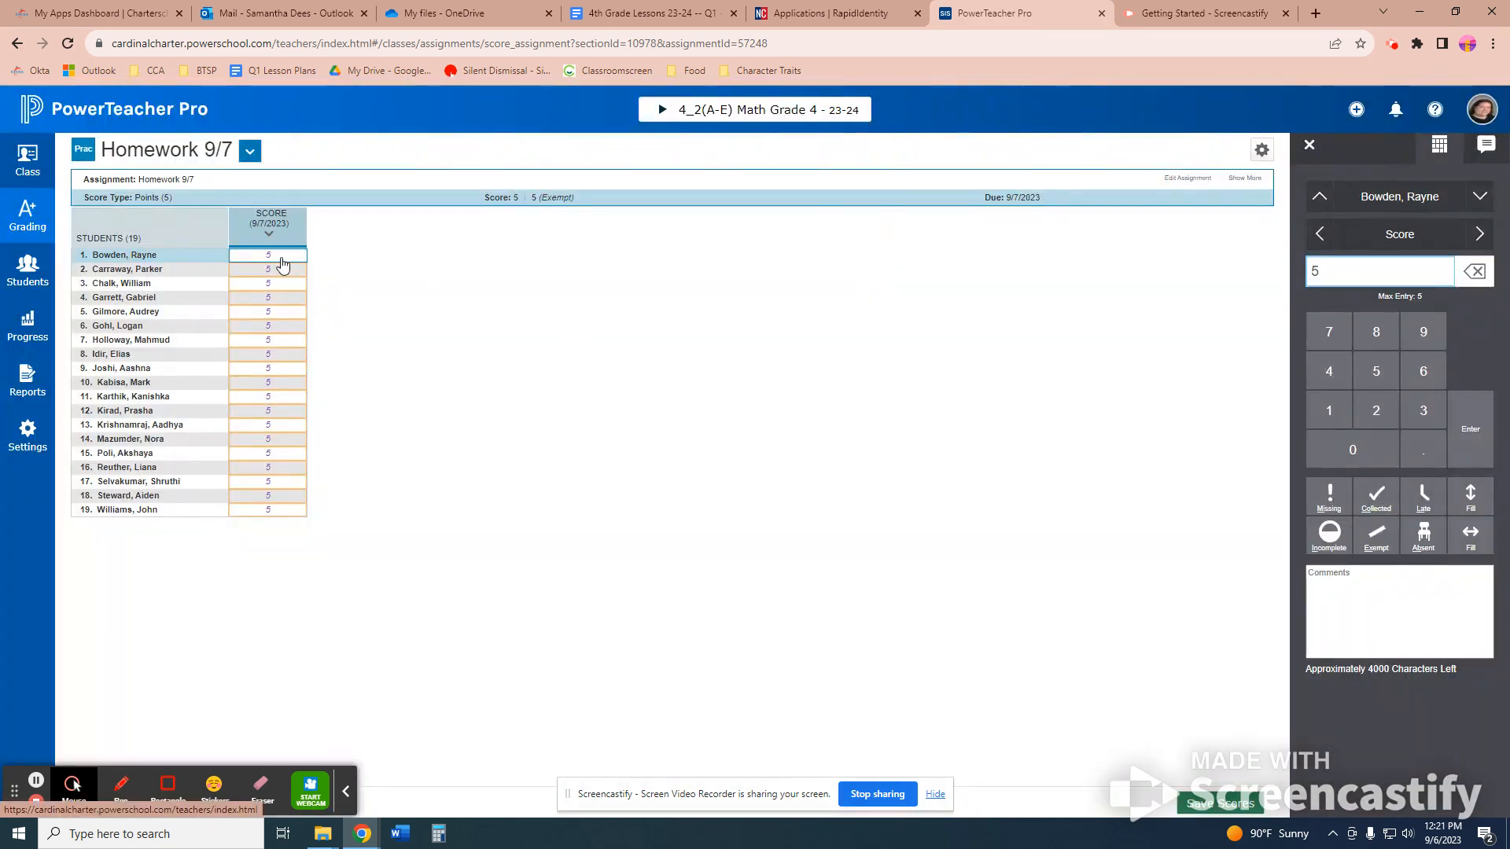
Add the comment "Completed in class" to the first student's score and fill only the comment down to the whole class
{"action": "left_click", "coordinate": [1362, 603]}
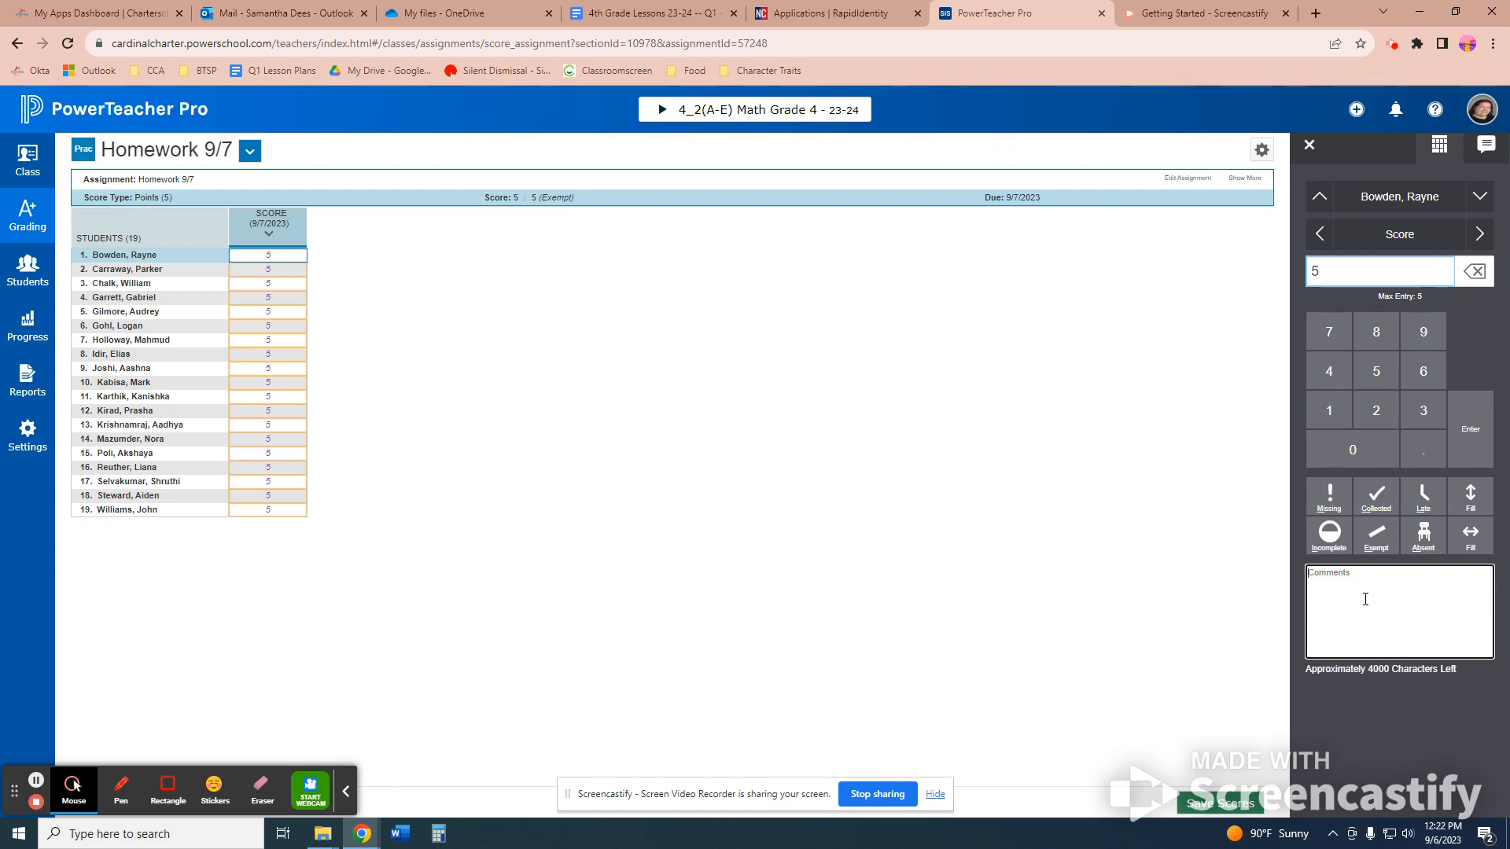
{"action": "type", "text": "Completed in class"}
{"action": "left_click", "coordinate": [1470, 503]}
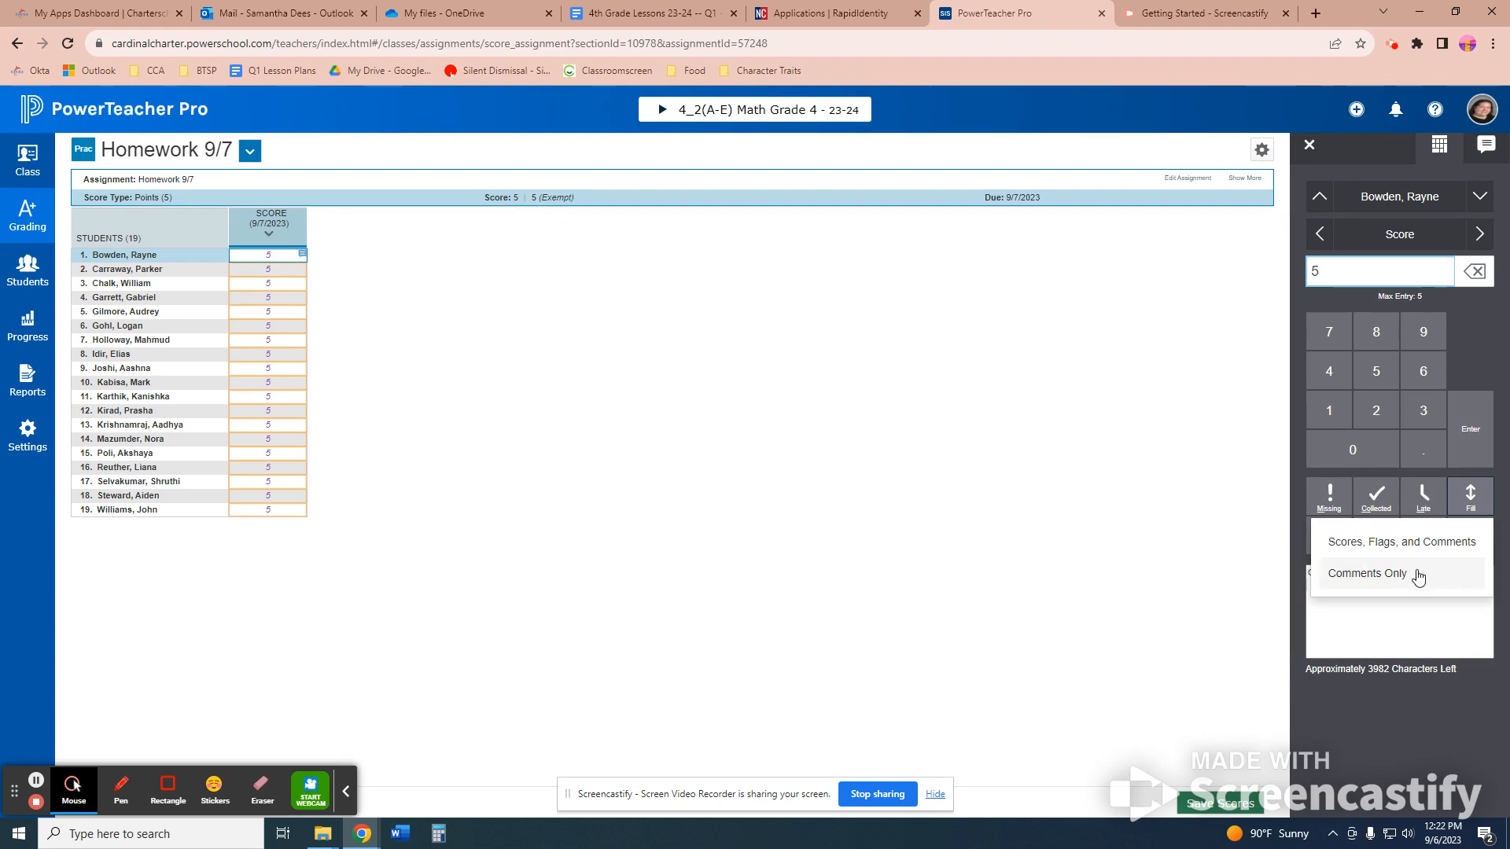
{"action": "left_click", "coordinate": [1370, 543]}
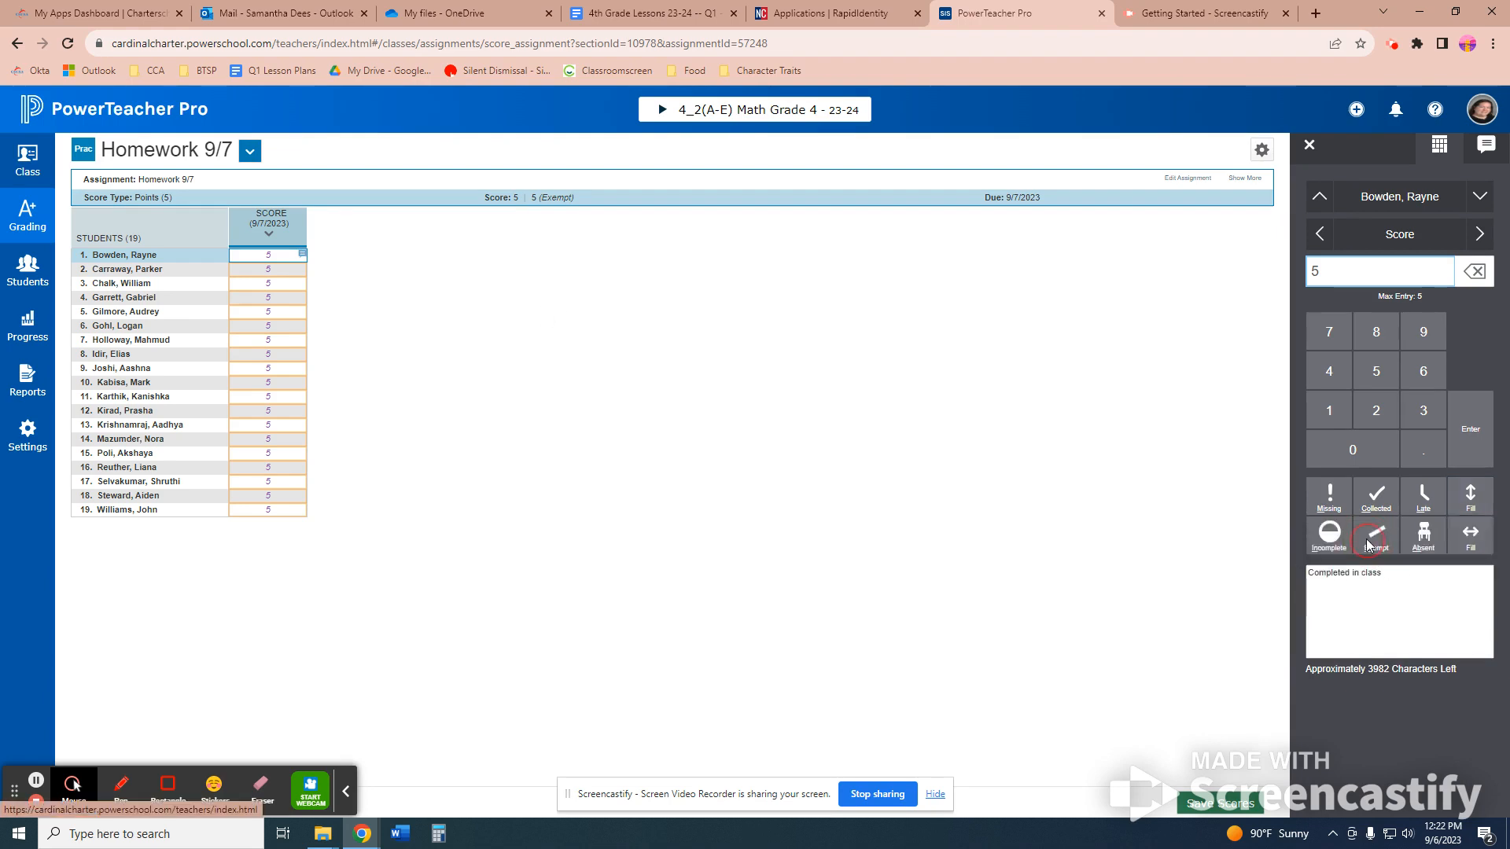
{"action": "left_click", "coordinate": [870, 235]}
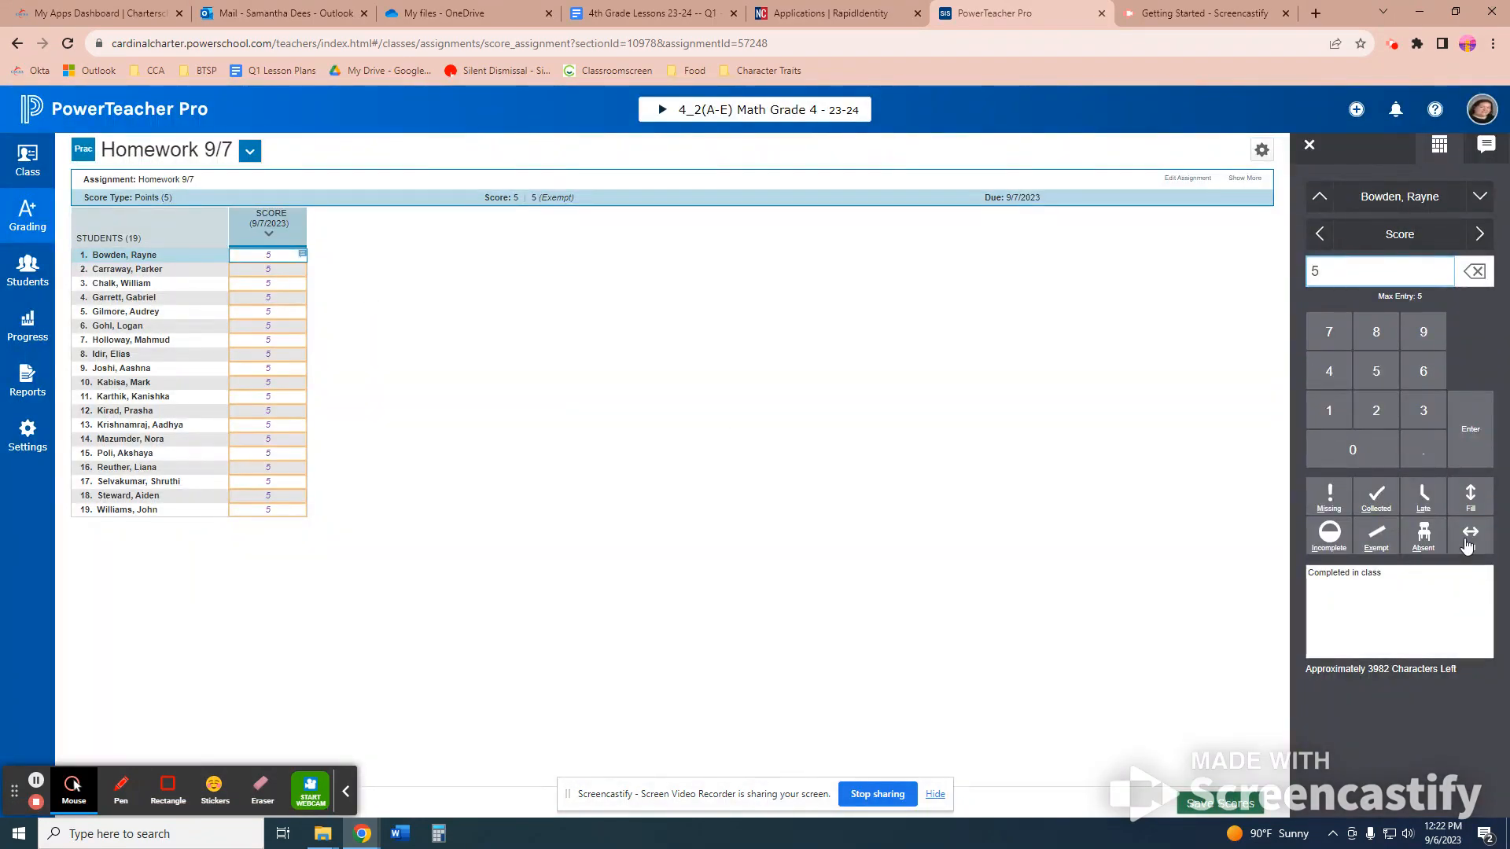
{"action": "left_click", "coordinate": [1469, 496]}
{"action": "left_click", "coordinate": [1391, 576]}
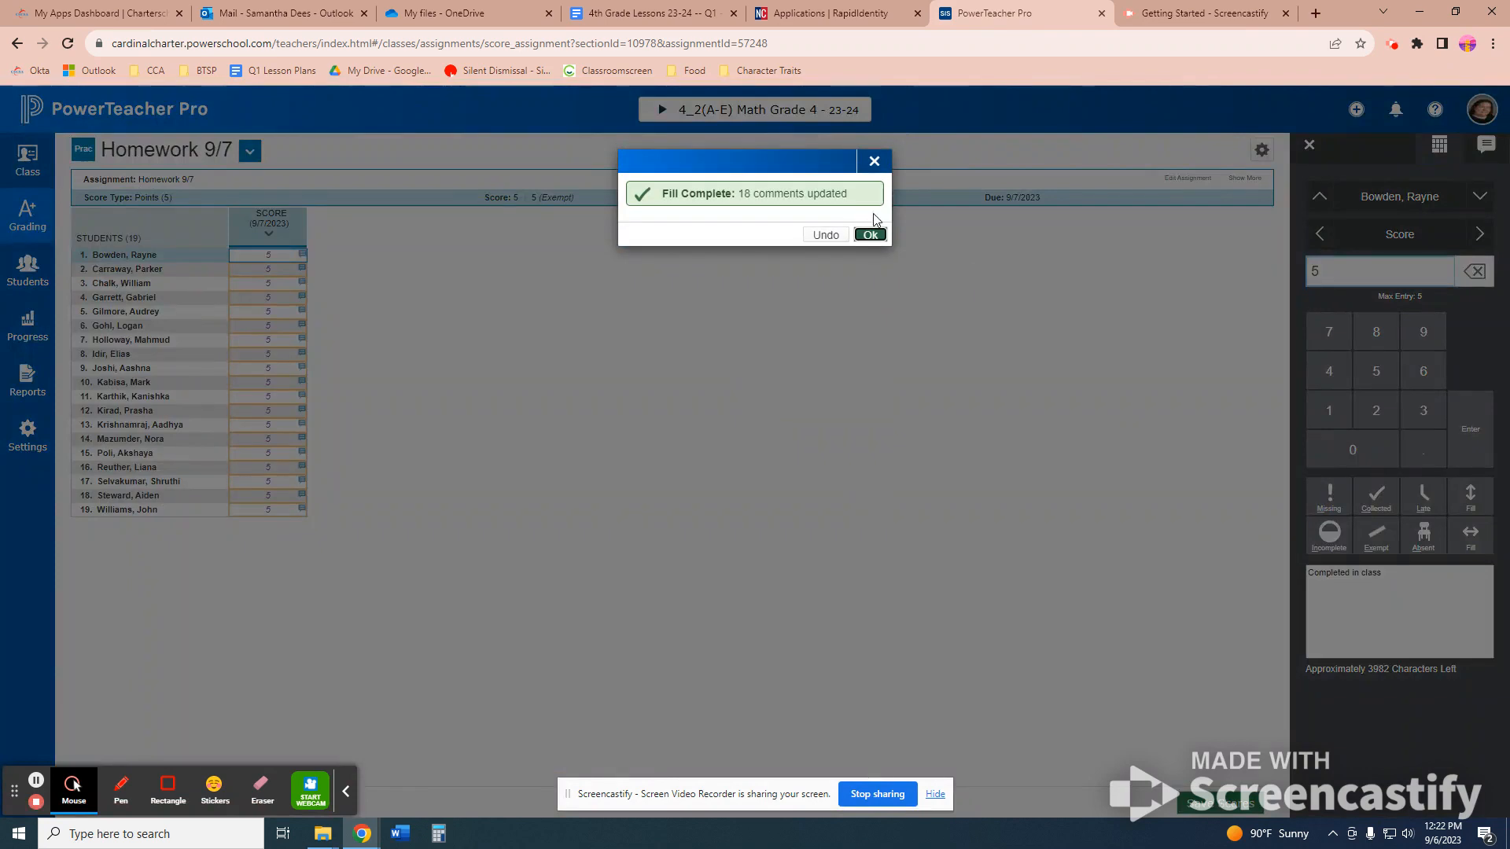
{"action": "left_click", "coordinate": [870, 234]}
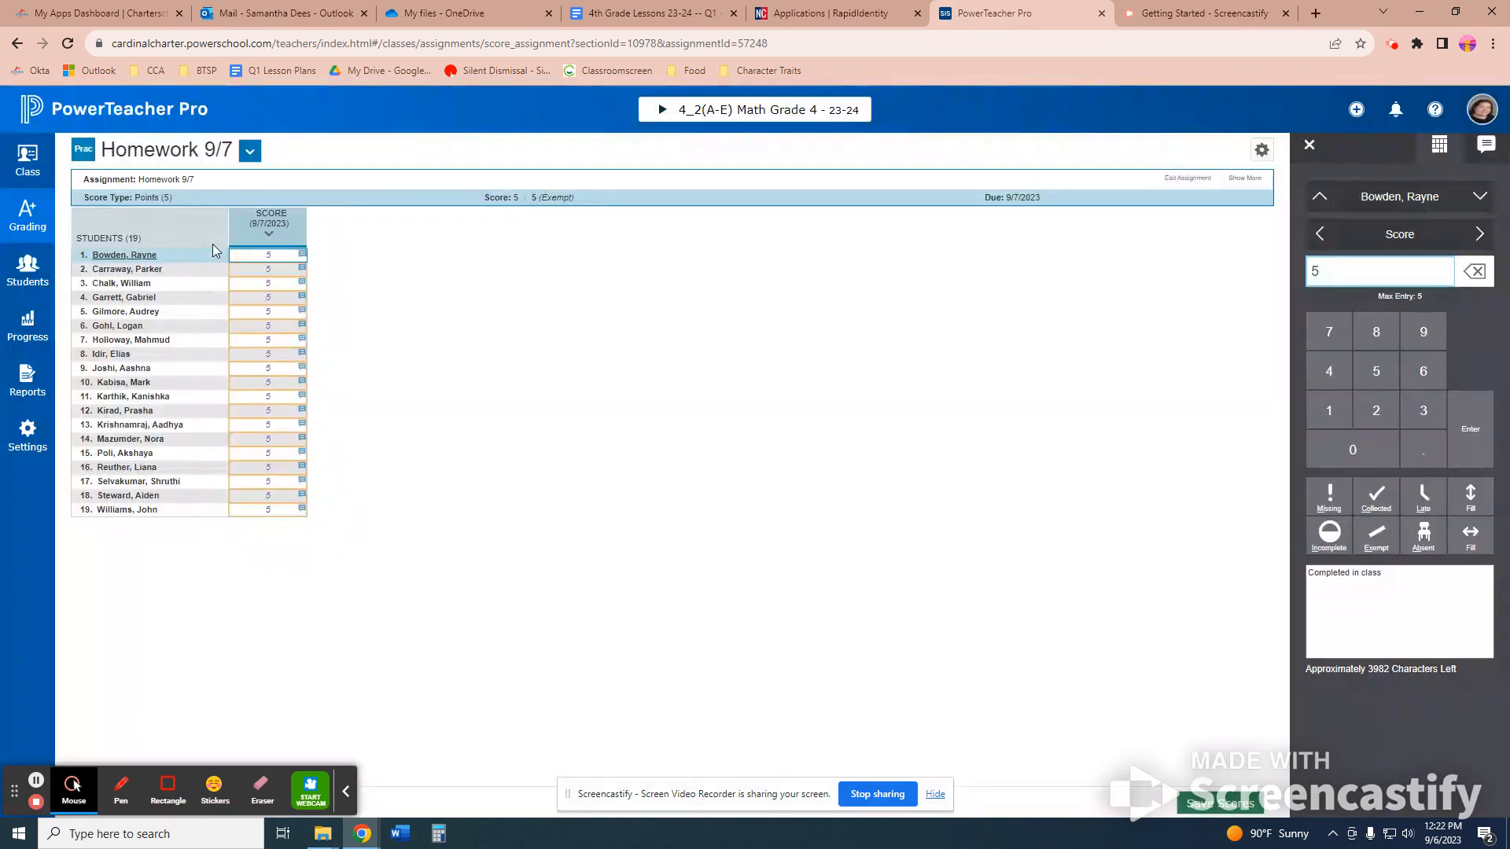
{"action": "left_click", "coordinate": [304, 273]}
{"action": "left_click", "coordinate": [302, 285]}
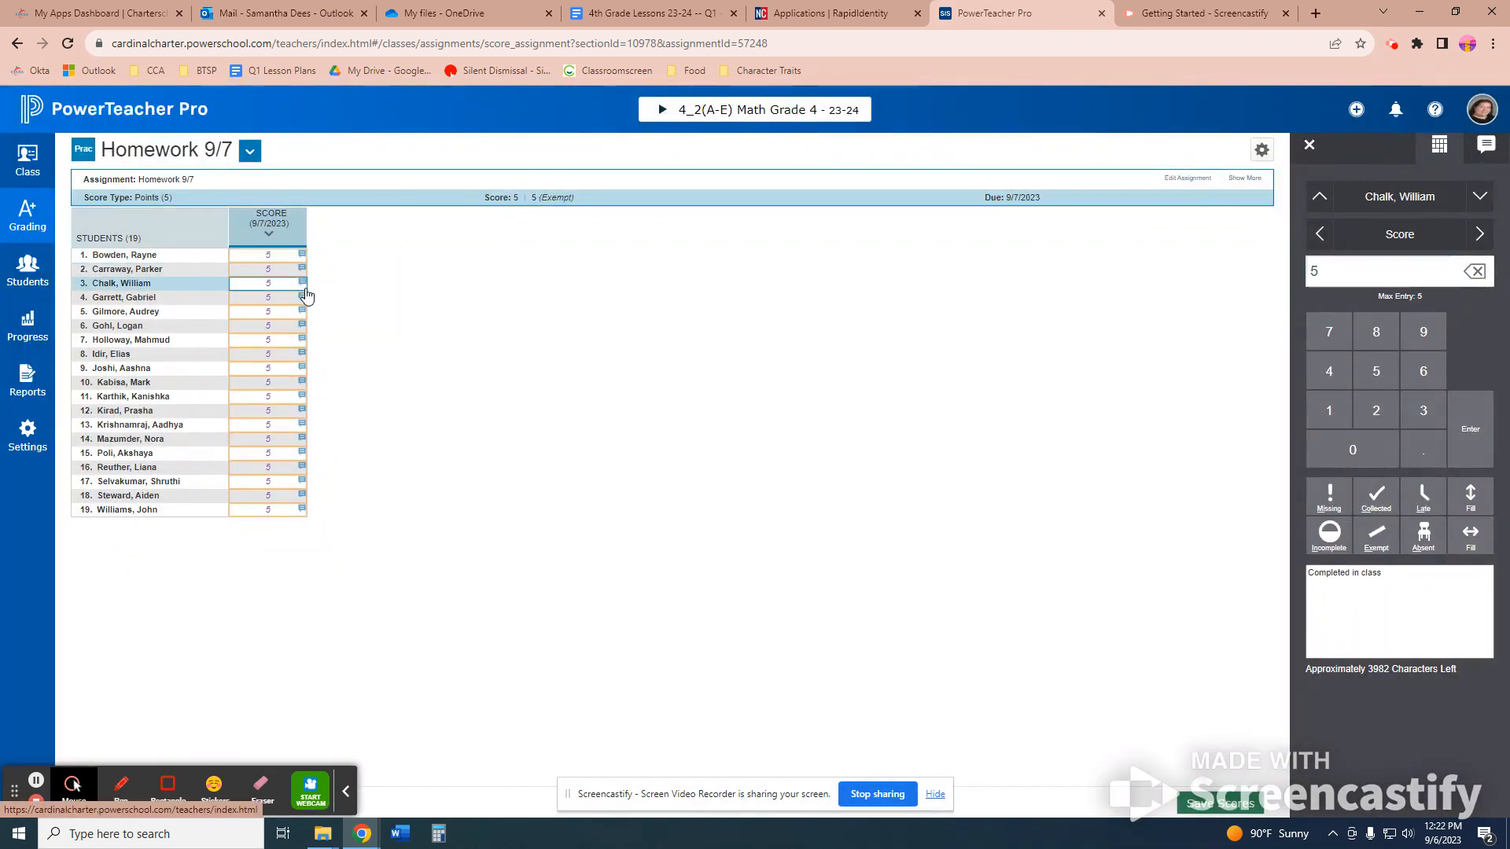
Try the Missing and Incomplete flags on the first student's score and clear both of them
{"action": "left_click", "coordinate": [287, 257]}
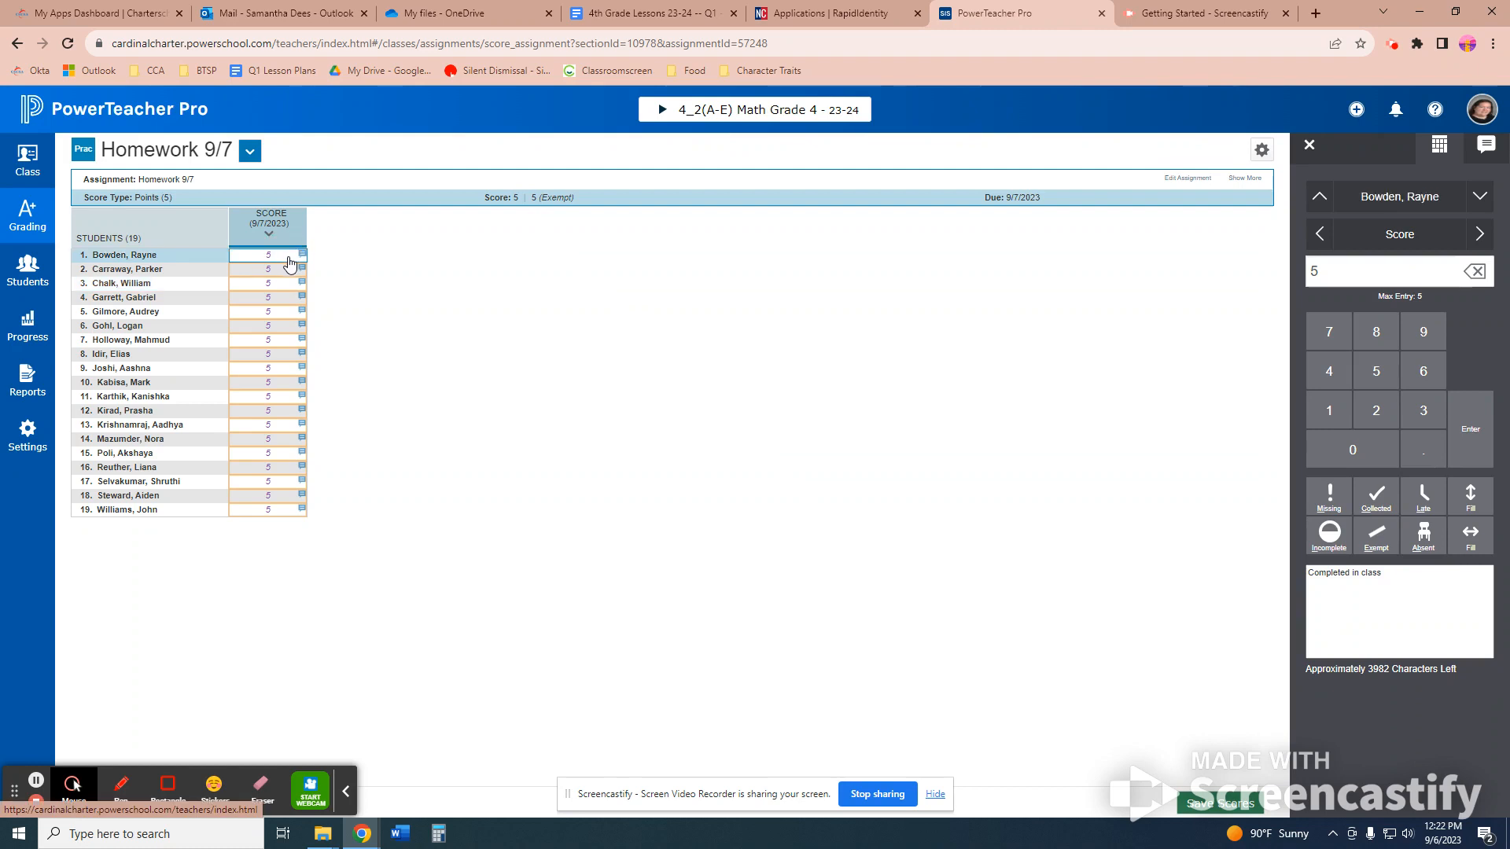
{"action": "left_click", "coordinate": [1327, 502]}
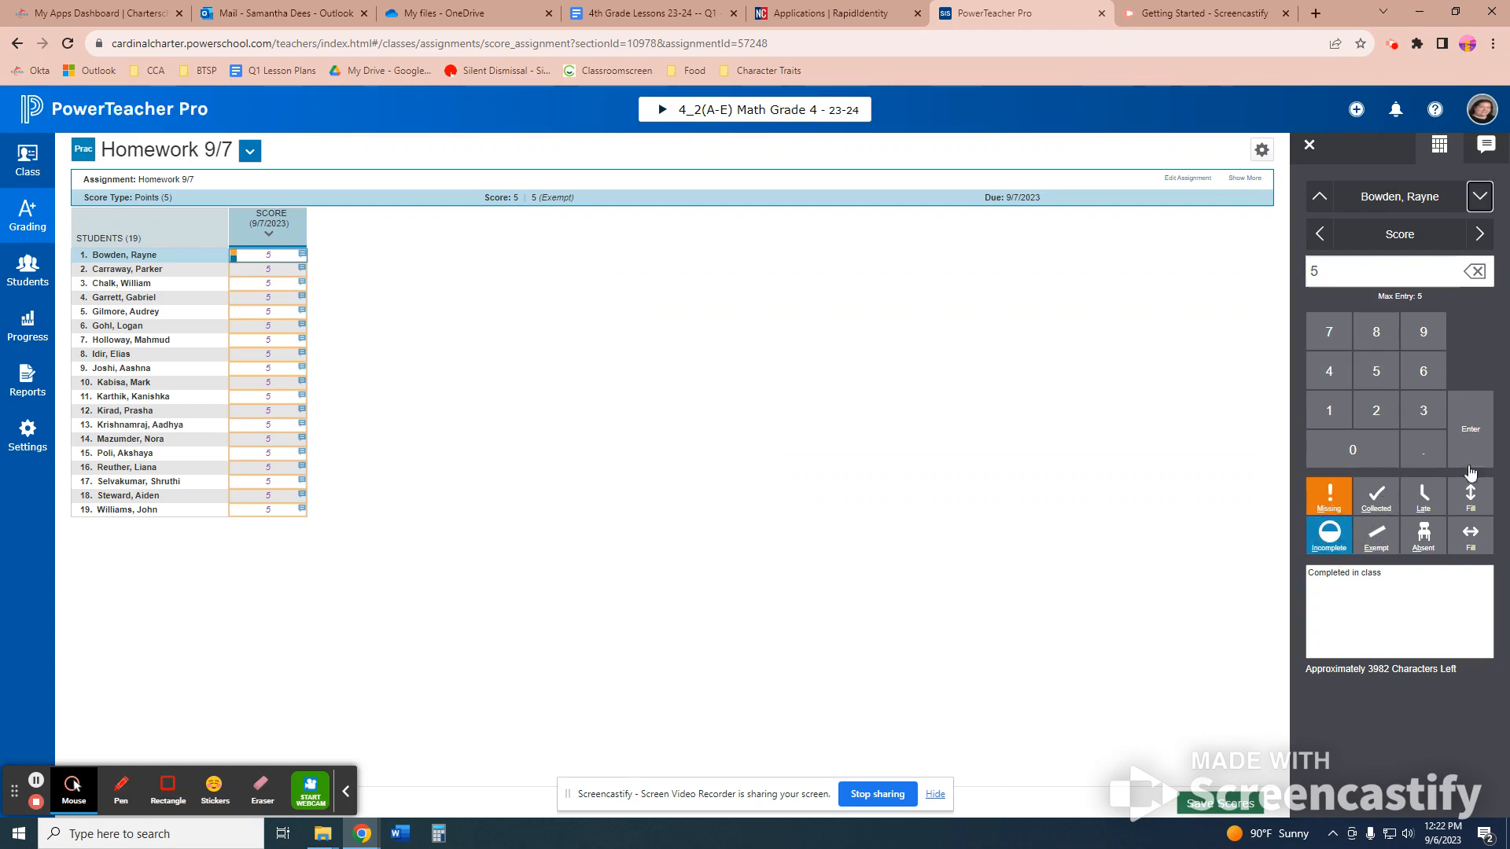
{"action": "left_click", "coordinate": [1327, 497]}
{"action": "left_click", "coordinate": [1330, 537]}
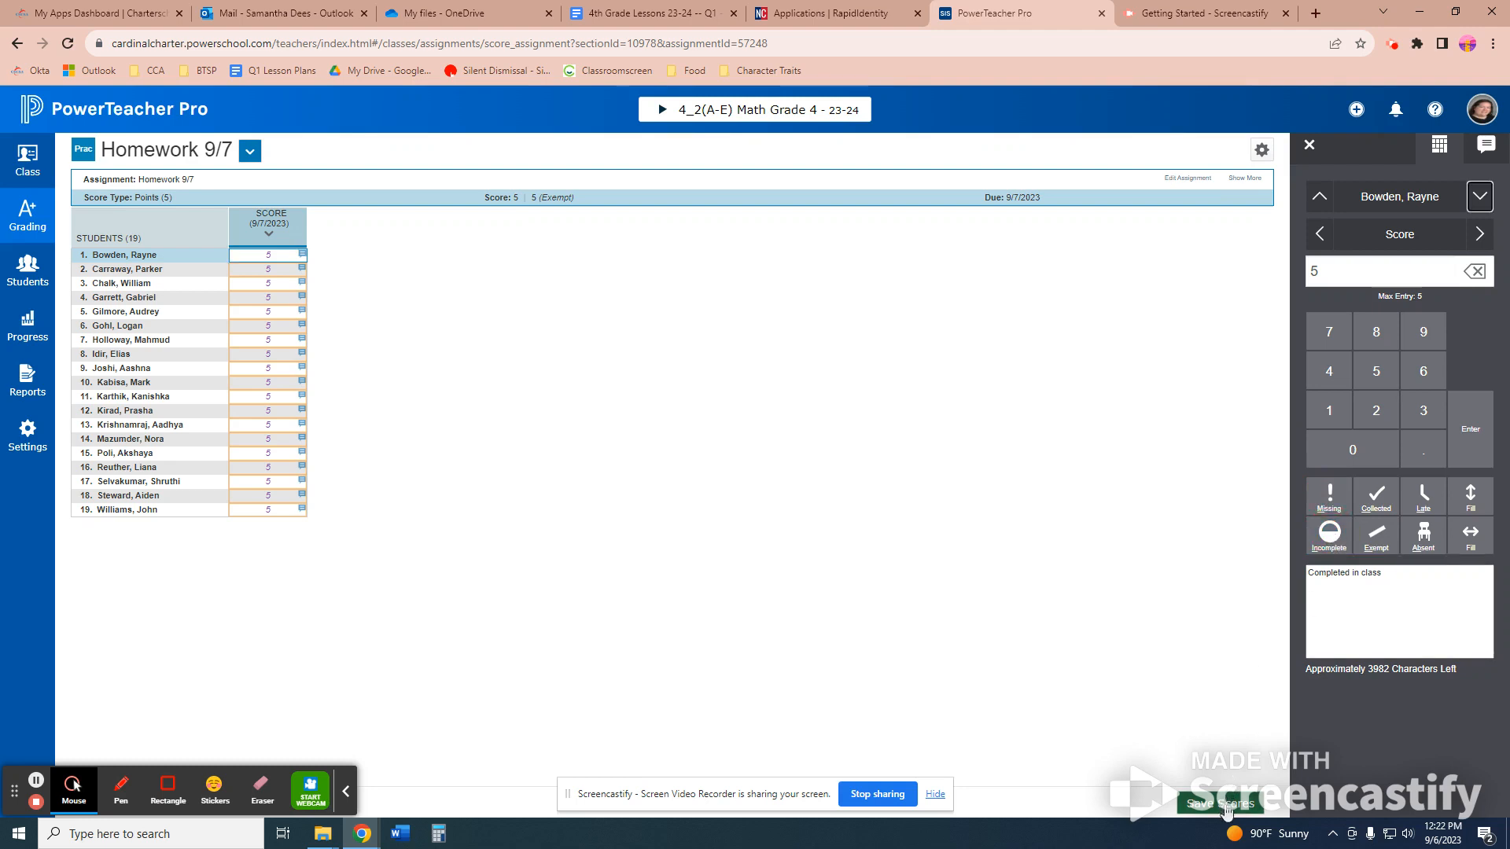
Switch to the 4_3(A-E) Math Grade 4 class, saving the pending score changes, and select the first student's Homework 9/7 score
{"action": "left_click", "coordinate": [248, 151]}
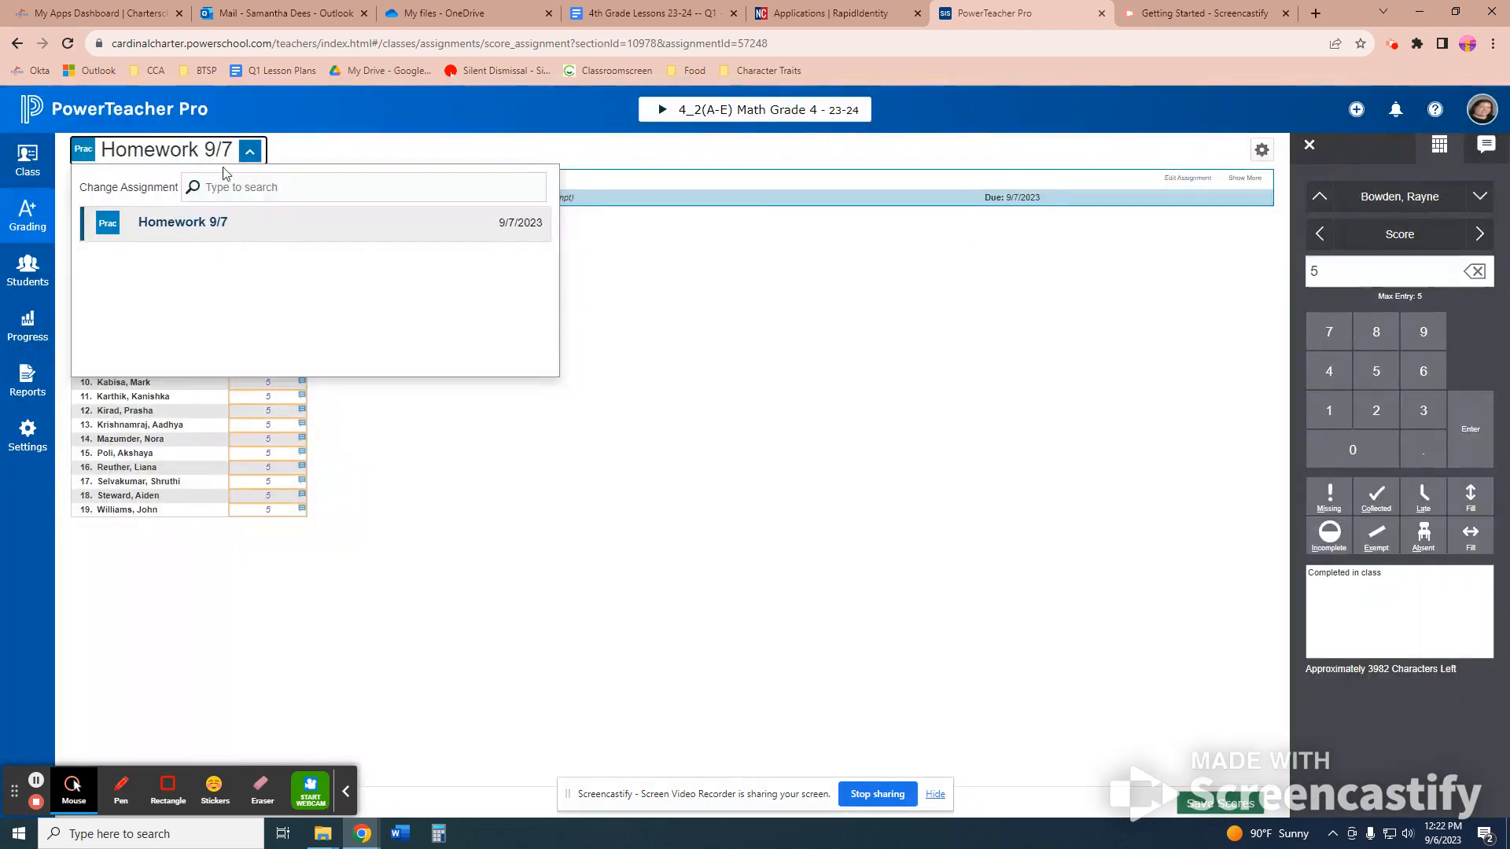
{"action": "left_click", "coordinate": [765, 112]}
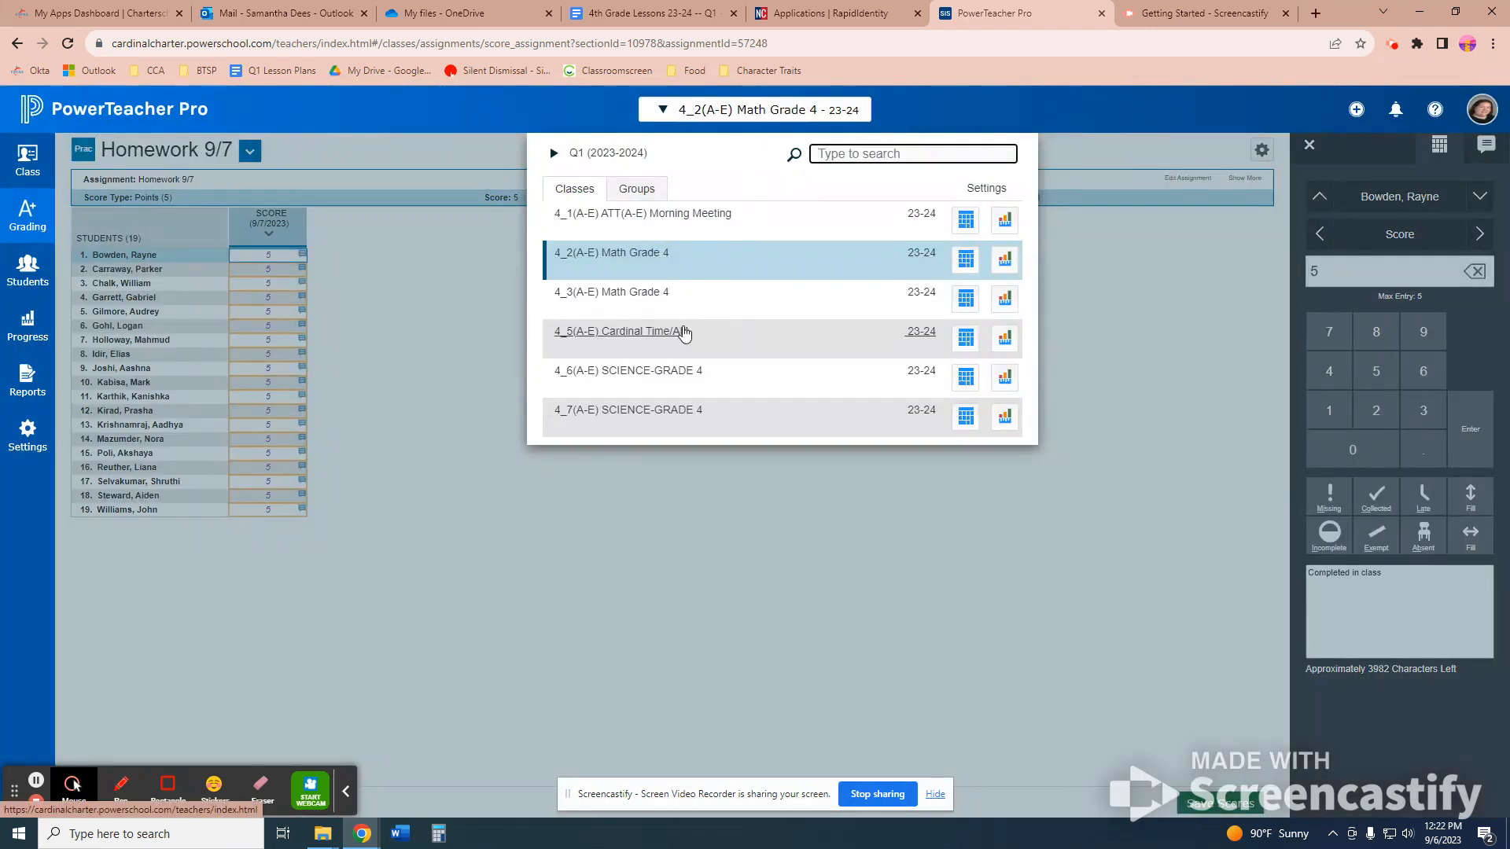
{"action": "left_click", "coordinate": [632, 291]}
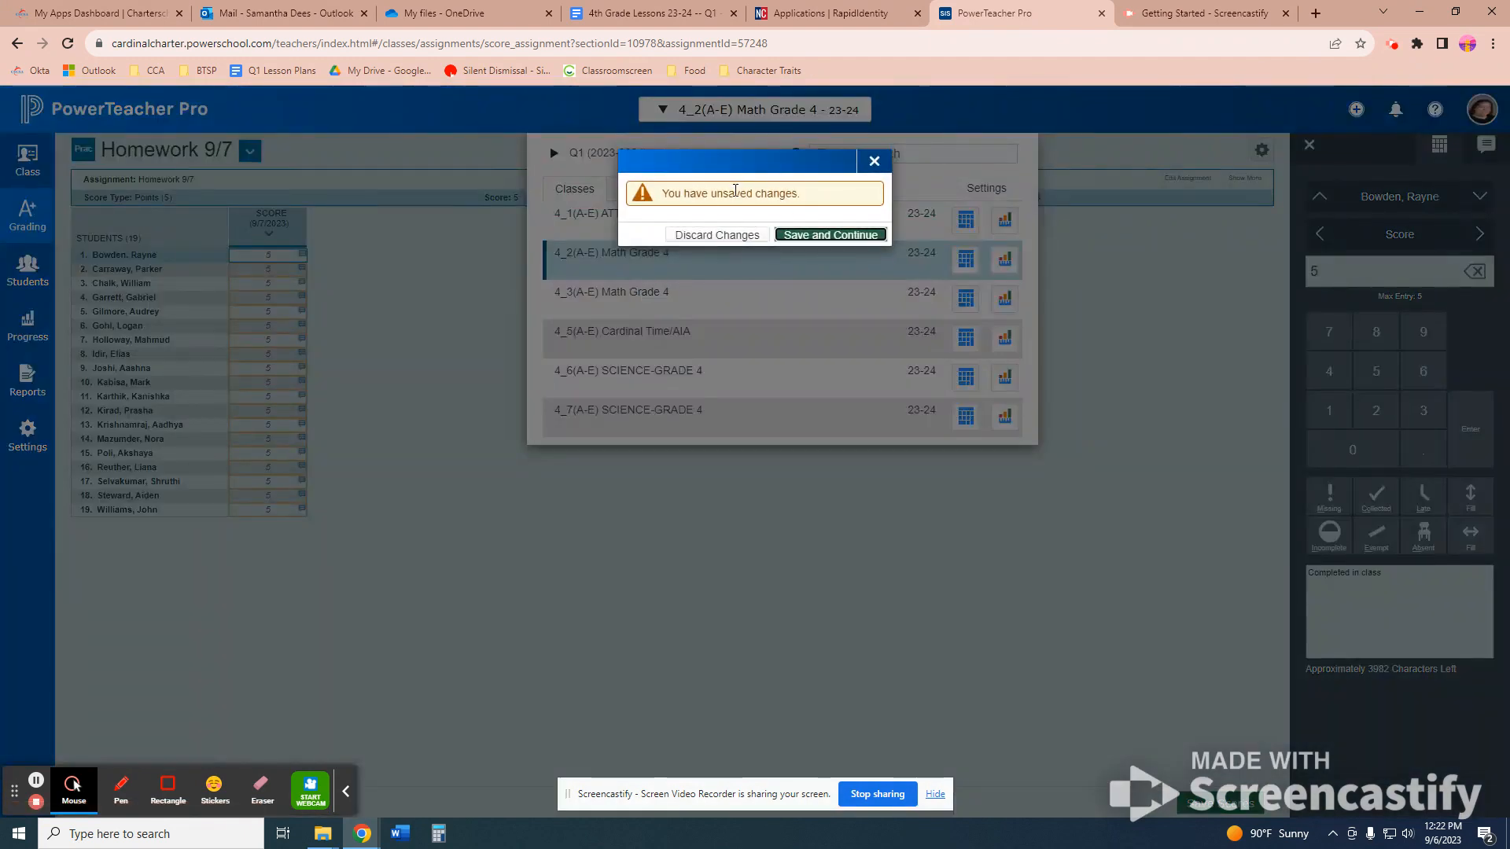
{"action": "left_click", "coordinate": [871, 235]}
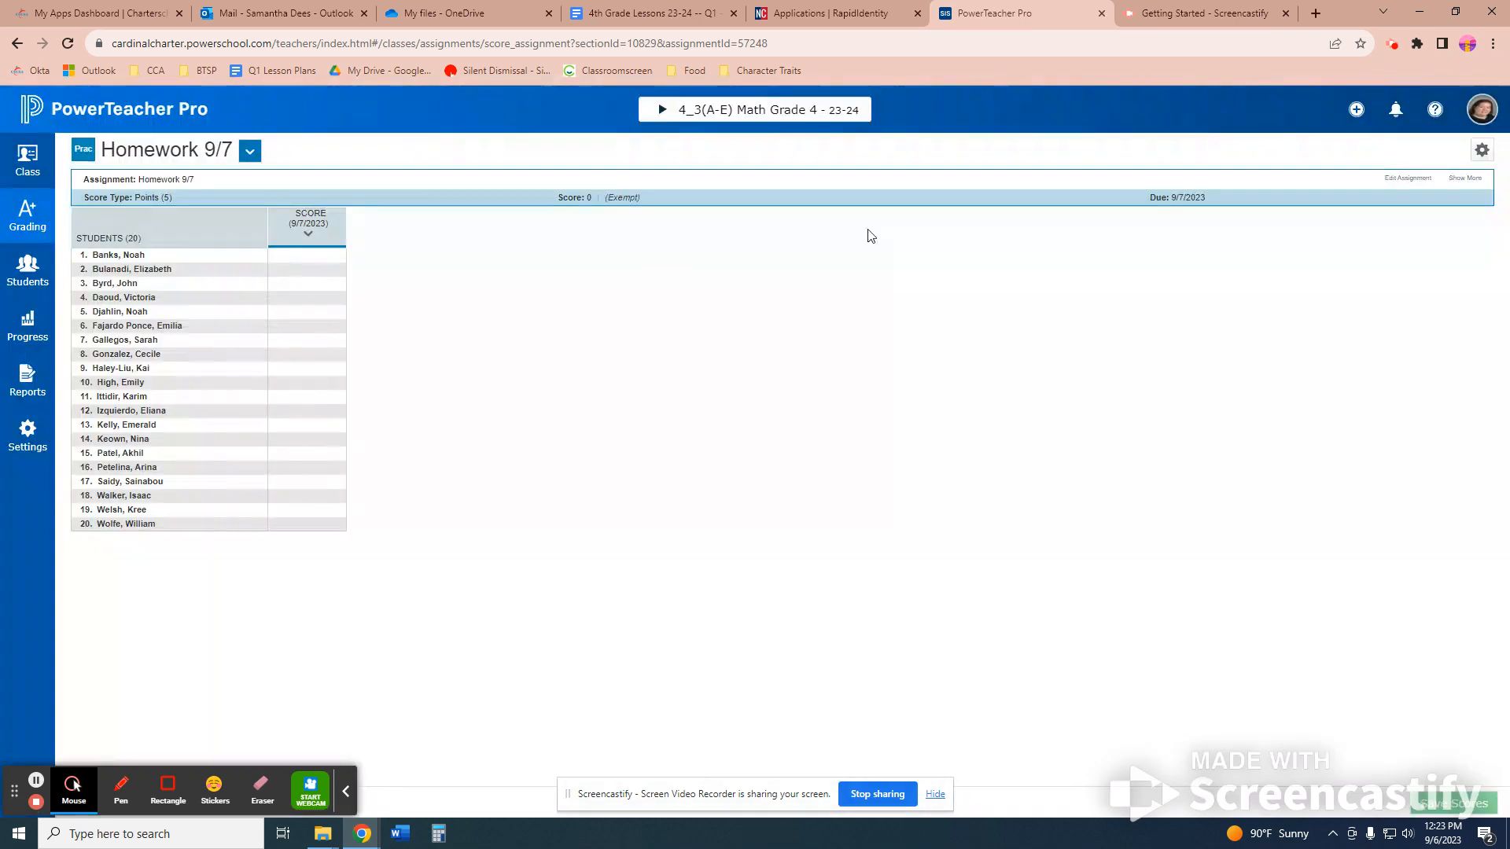
{"action": "left_click", "coordinate": [305, 259]}
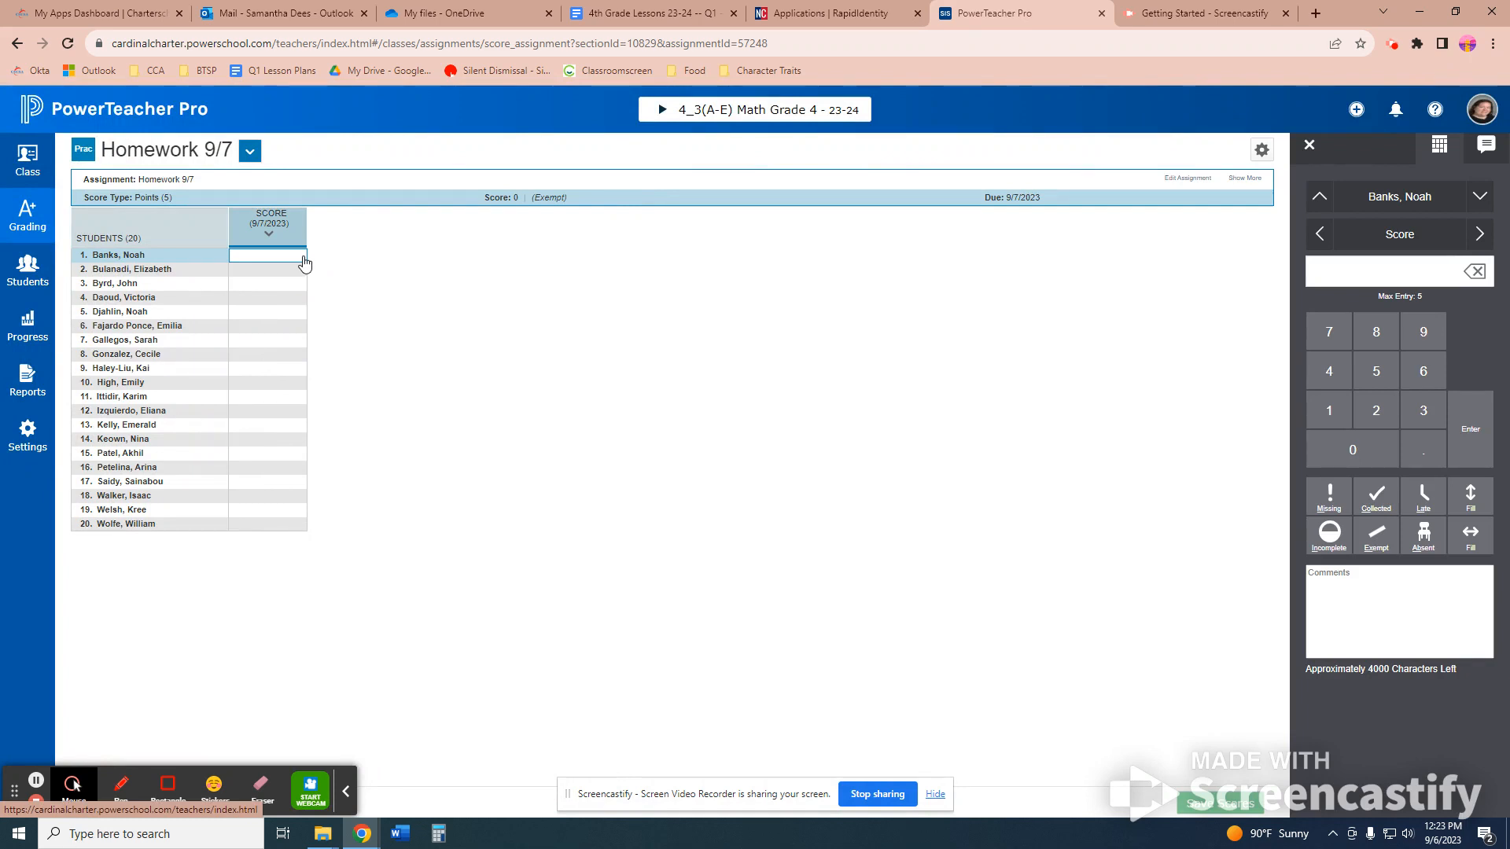
{"action": "left_click_drag", "start_coordinate": [150, 200], "coordinate": [187, 195]}
{"action": "left_click", "coordinate": [187, 195]}
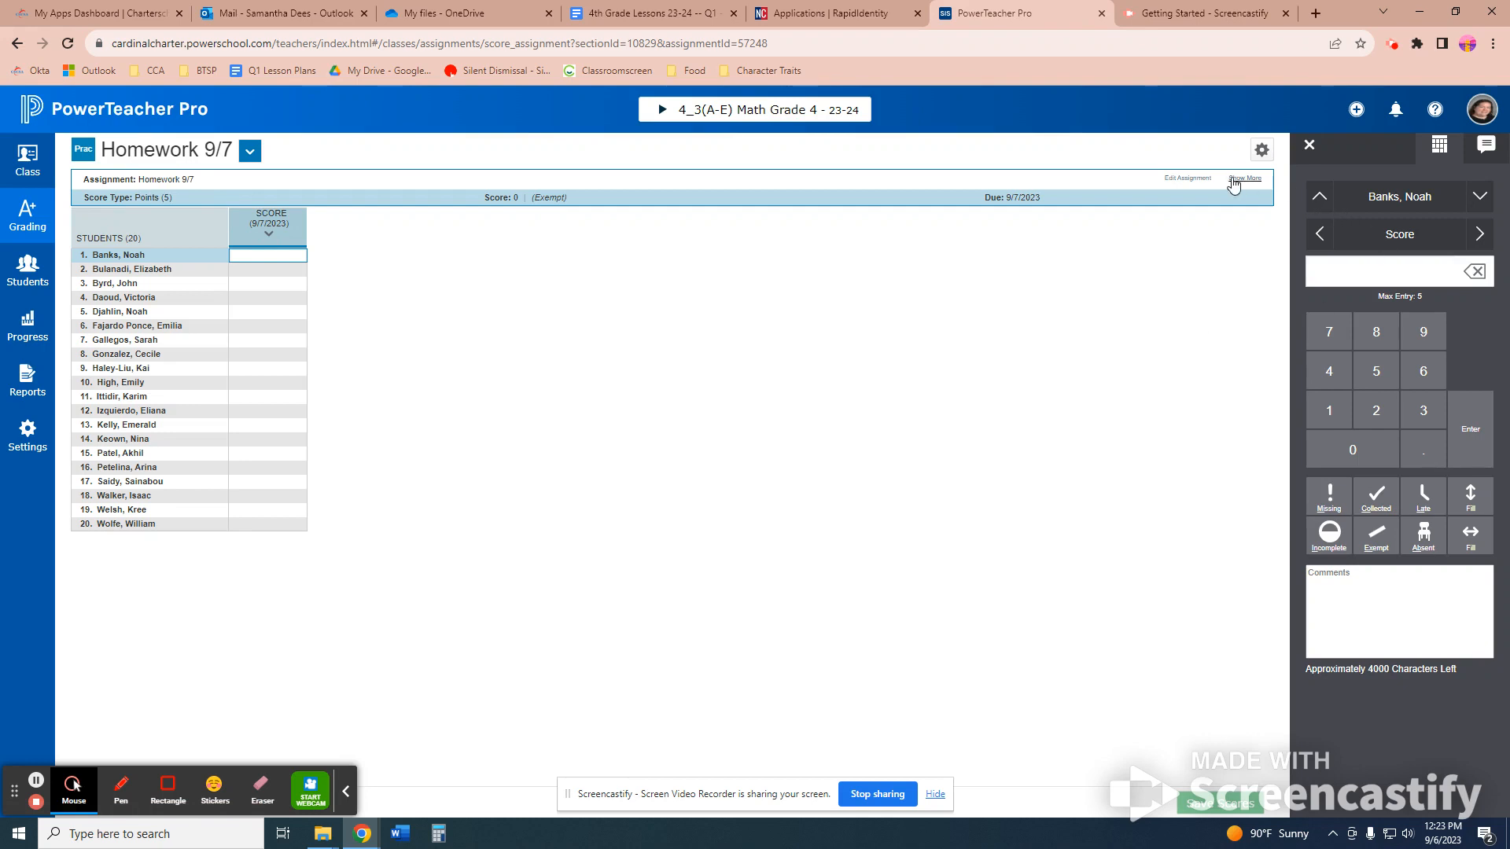
Delete the Homework 9/7 assignment from both classes together with its student scores, and return to the teacher home page
{"action": "left_click", "coordinate": [1185, 180]}
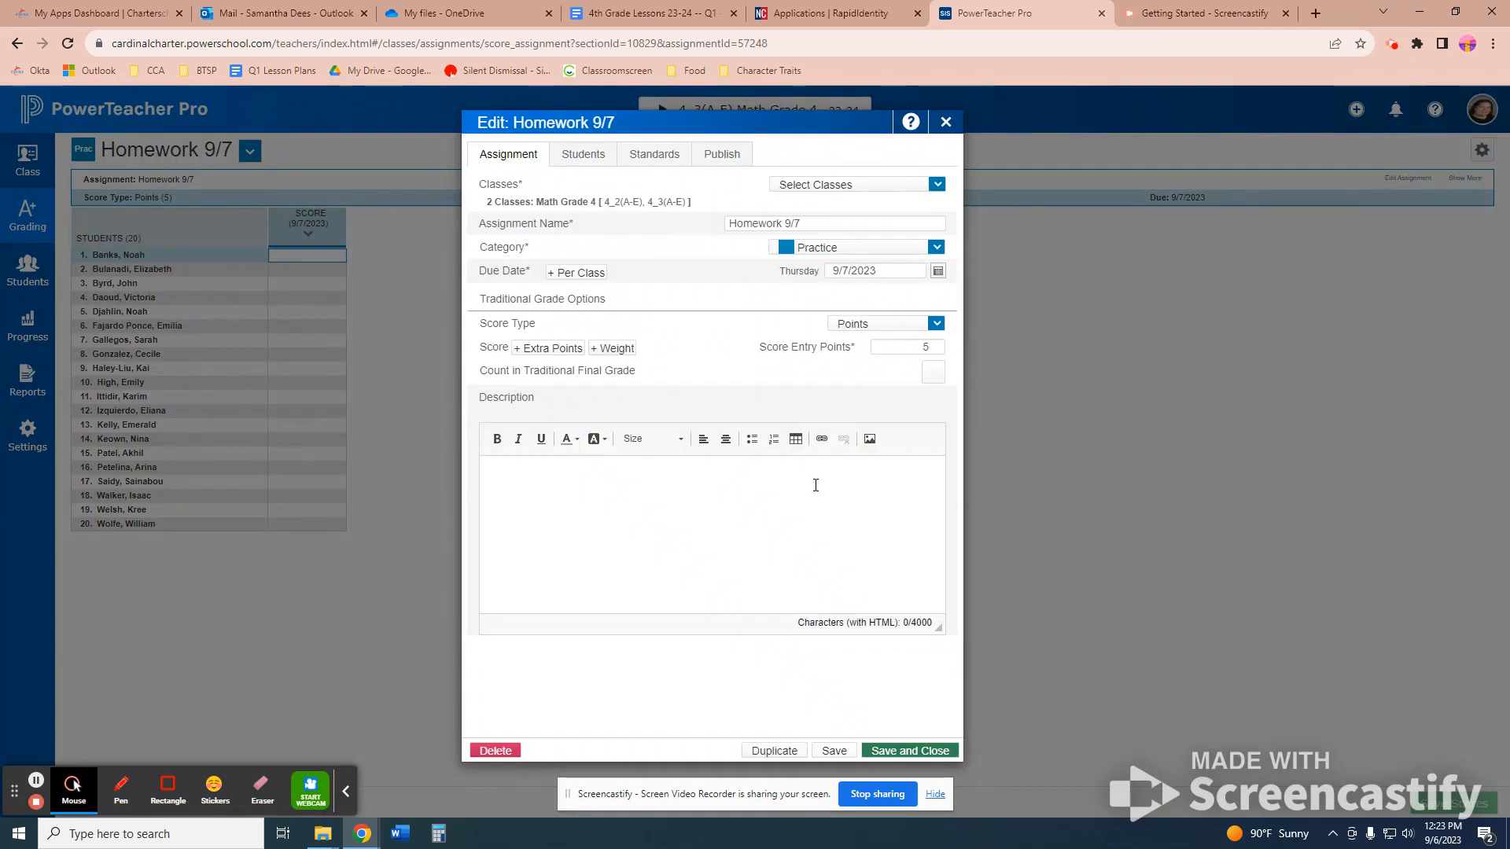
{"action": "left_click", "coordinate": [507, 751]}
{"action": "left_click", "coordinate": [515, 751]}
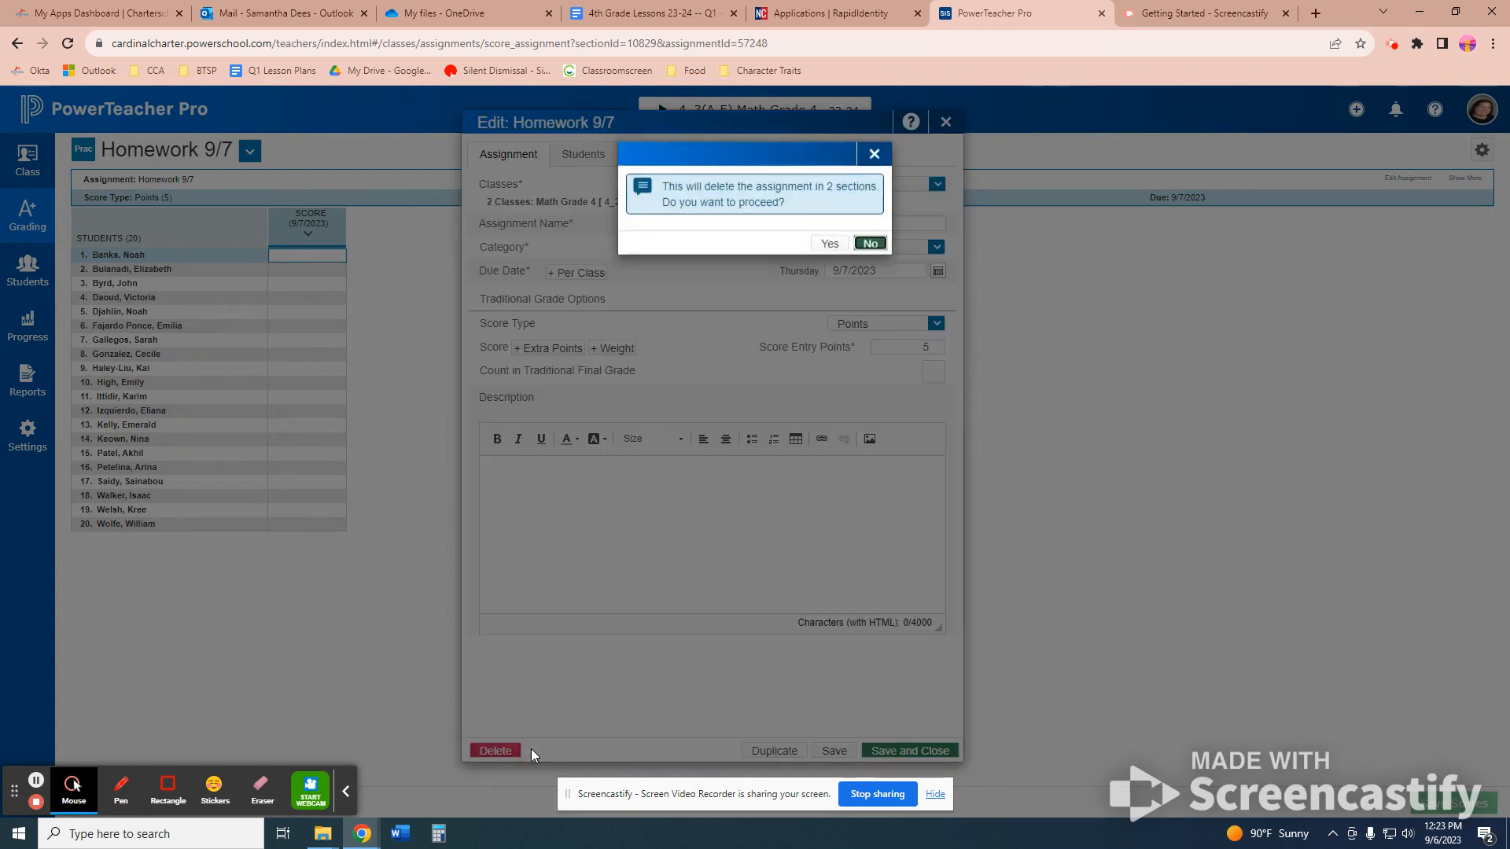
{"action": "left_click", "coordinate": [829, 251]}
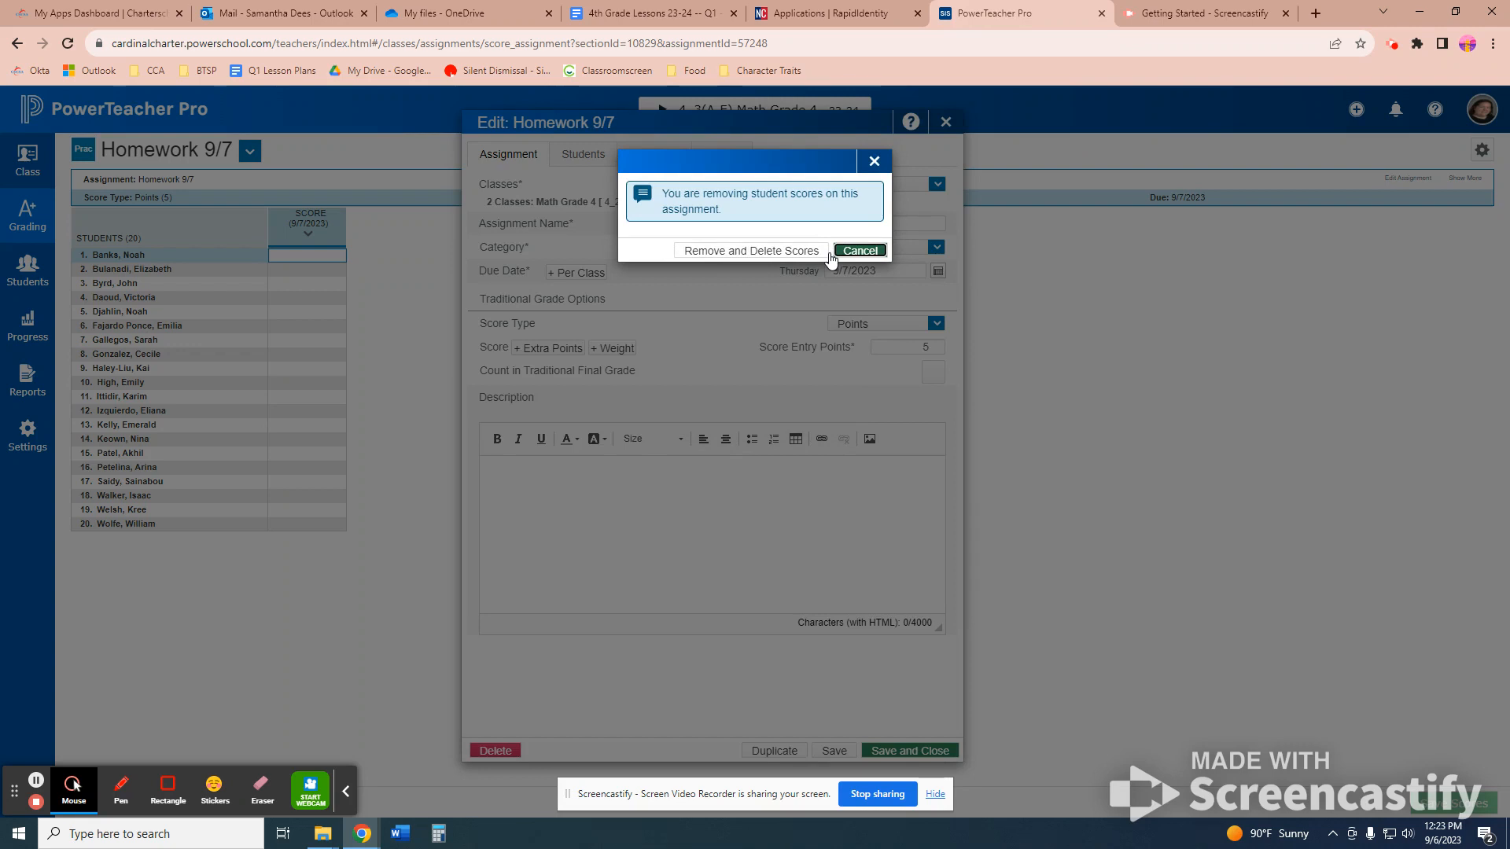
{"action": "left_click", "coordinate": [804, 252]}
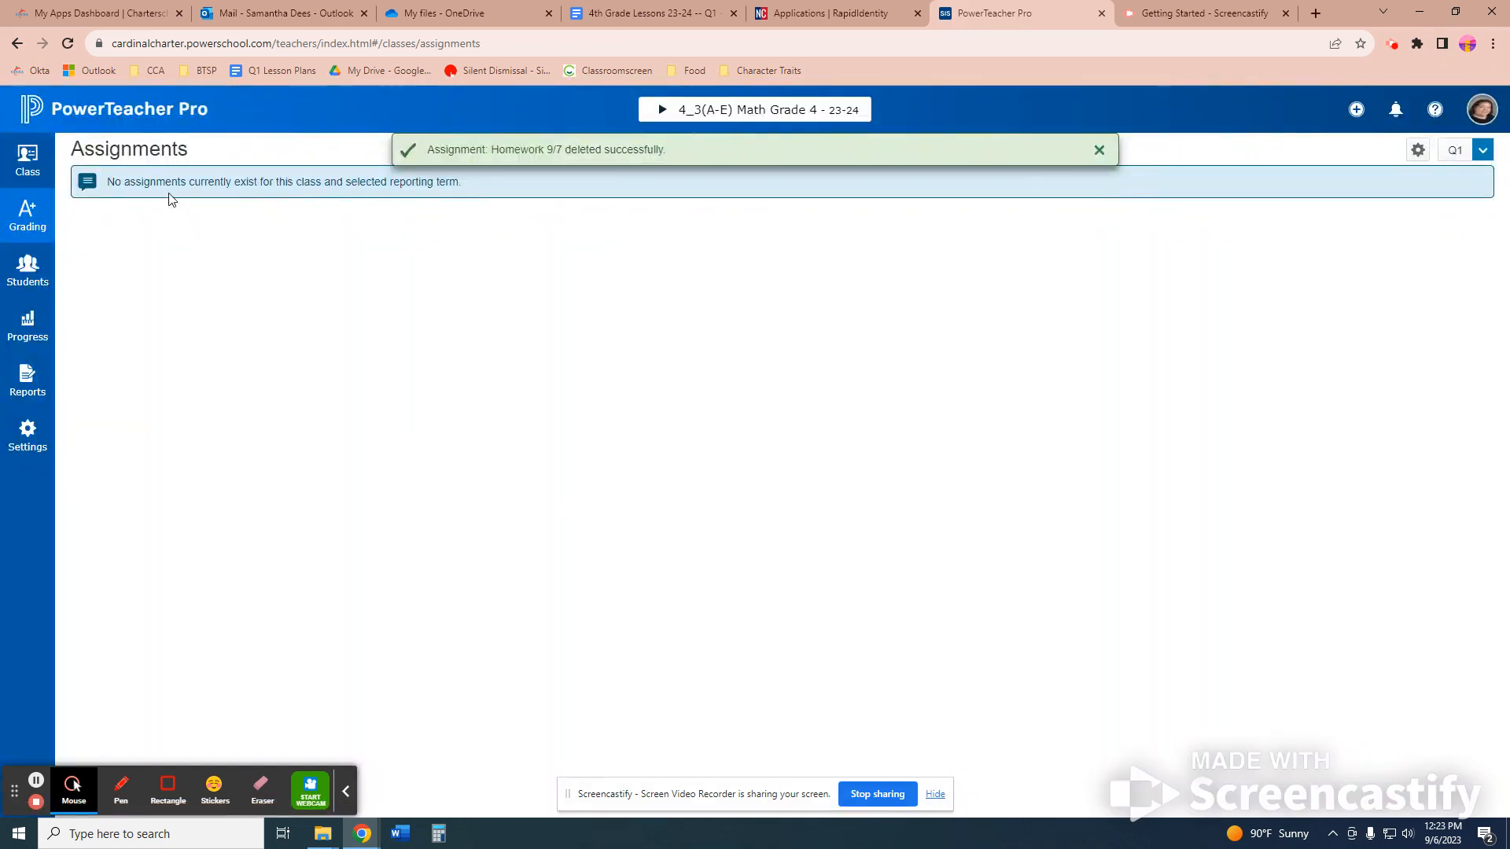
{"action": "left_click", "coordinate": [160, 112]}
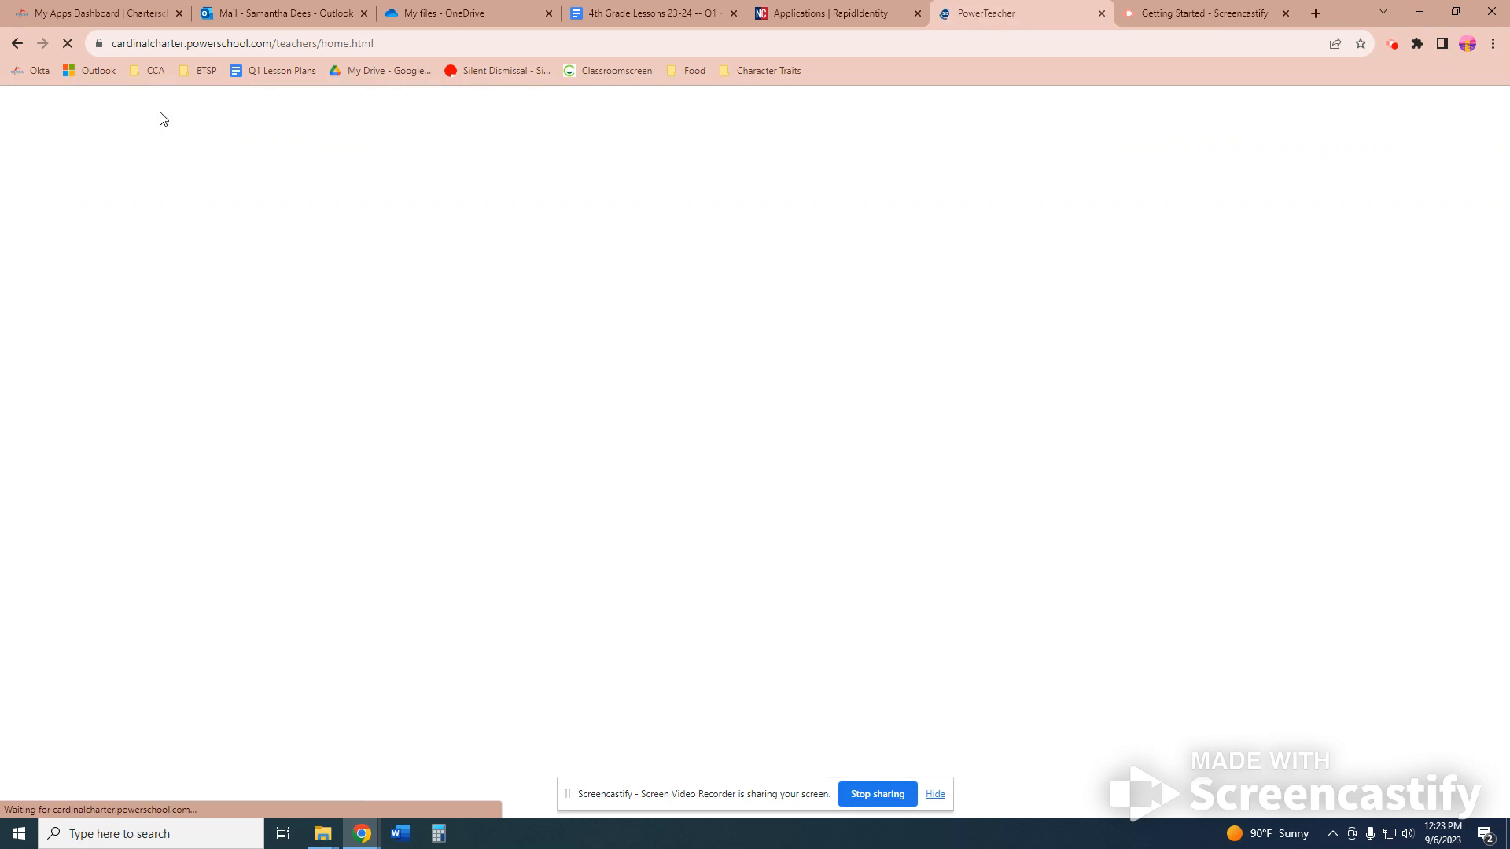